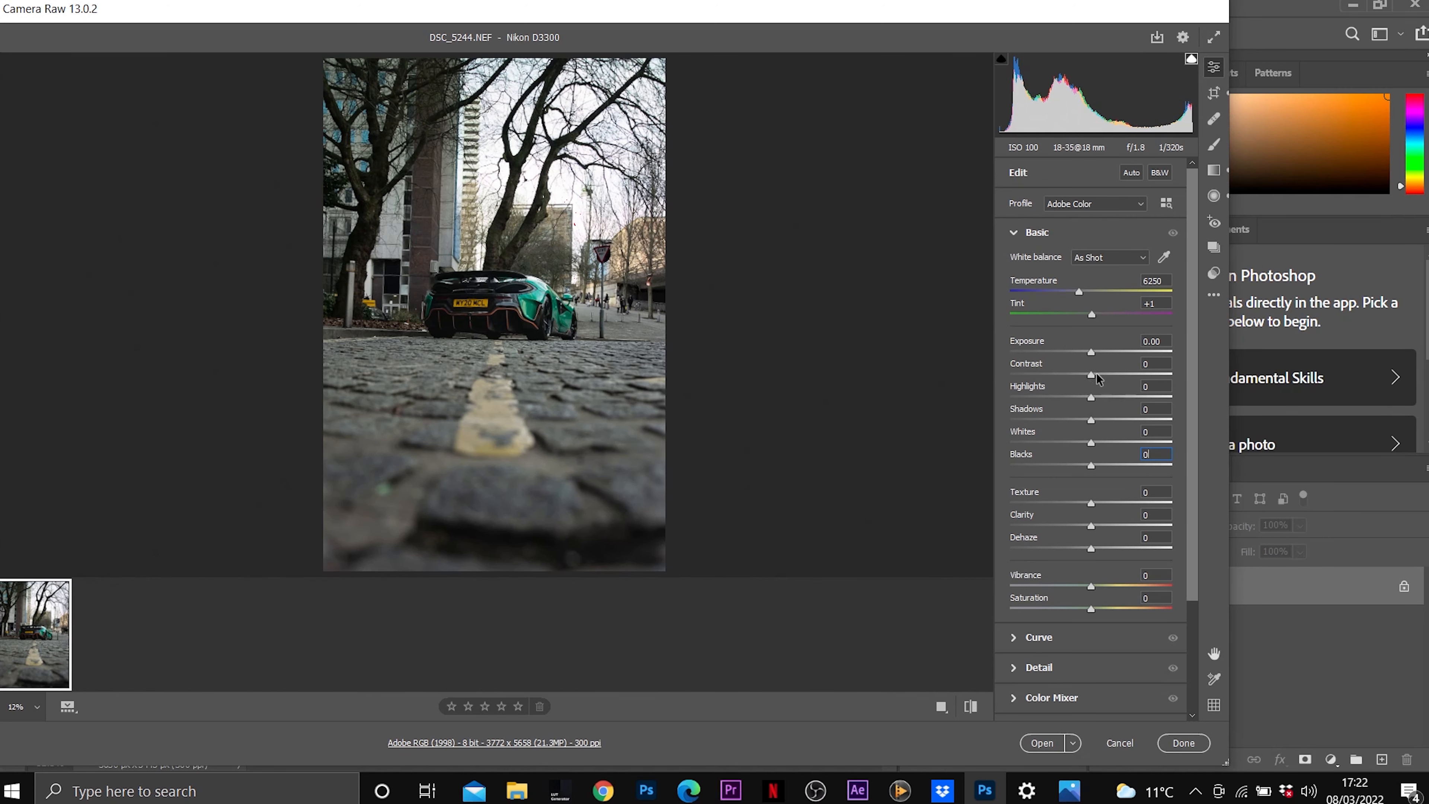
Set the photo's Contrast to +40, Highlights to -98, Shadows to +64, Whites to -22 and Clarity to +20.
{"action": "left_click_drag", "start_coordinate": [1096, 378], "coordinate": [1015, 398]}
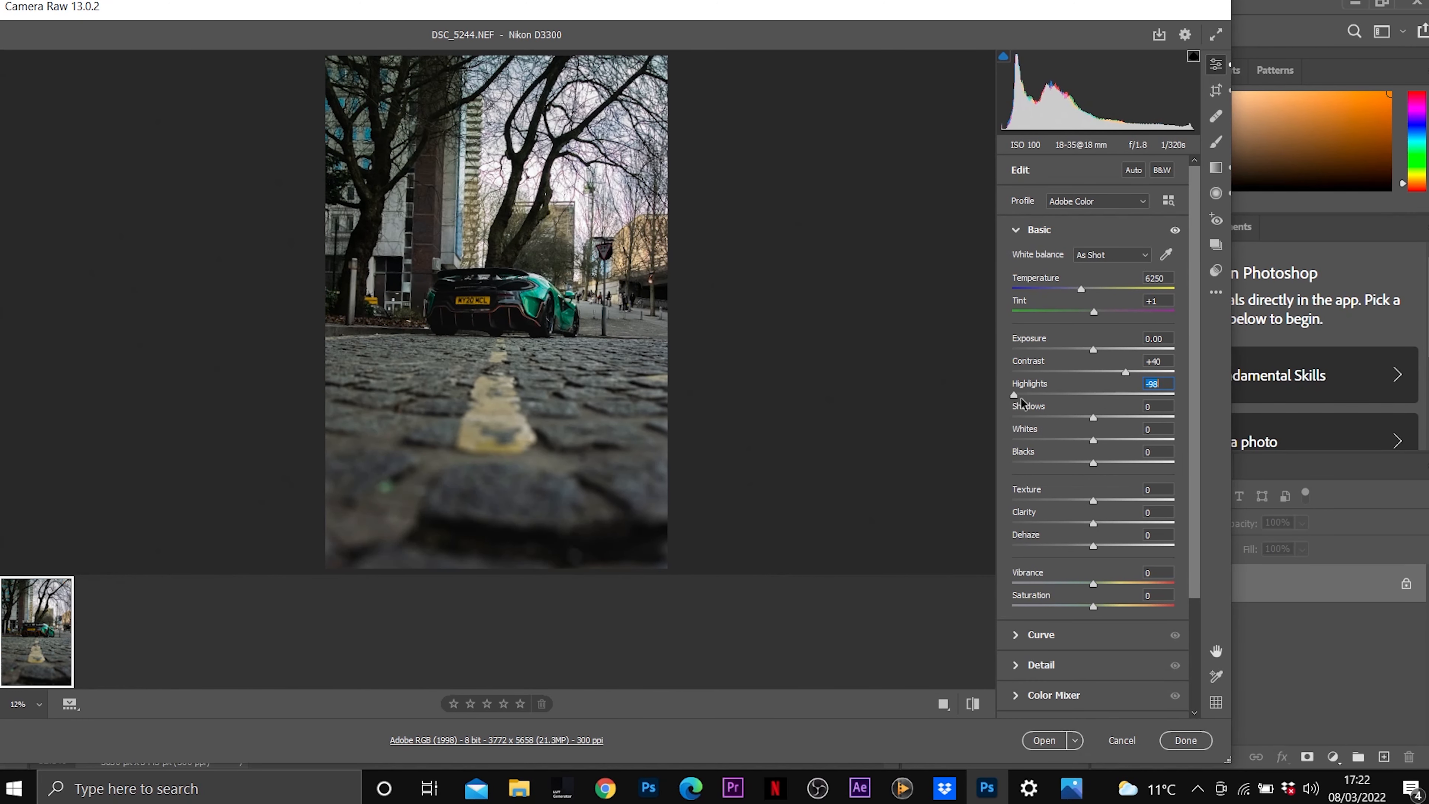
{"action": "left_click_drag", "start_coordinate": [1102, 419], "coordinate": [1074, 441]}
{"action": "left_click_drag", "start_coordinate": [1103, 524], "coordinate": [1109, 525]}
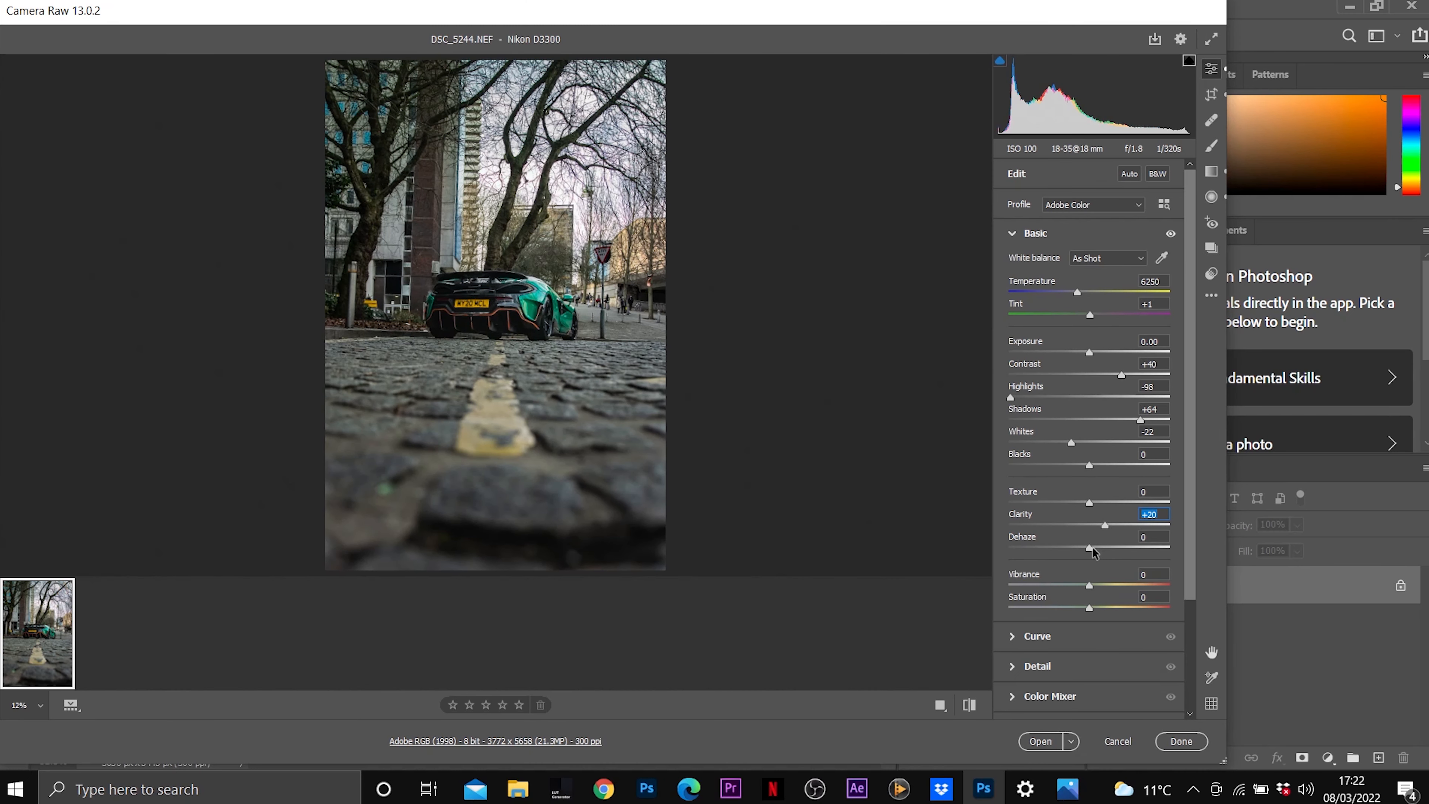
Set the photo's Dehaze to +12, Texture to +18, Vibrance to +48 and Saturation to -22.
{"action": "left_click_drag", "start_coordinate": [1093, 553], "coordinate": [1100, 554]}
{"action": "left_click_drag", "start_coordinate": [1100, 554], "coordinate": [1103, 553]}
{"action": "left_click_drag", "start_coordinate": [1088, 502], "coordinate": [1105, 504]}
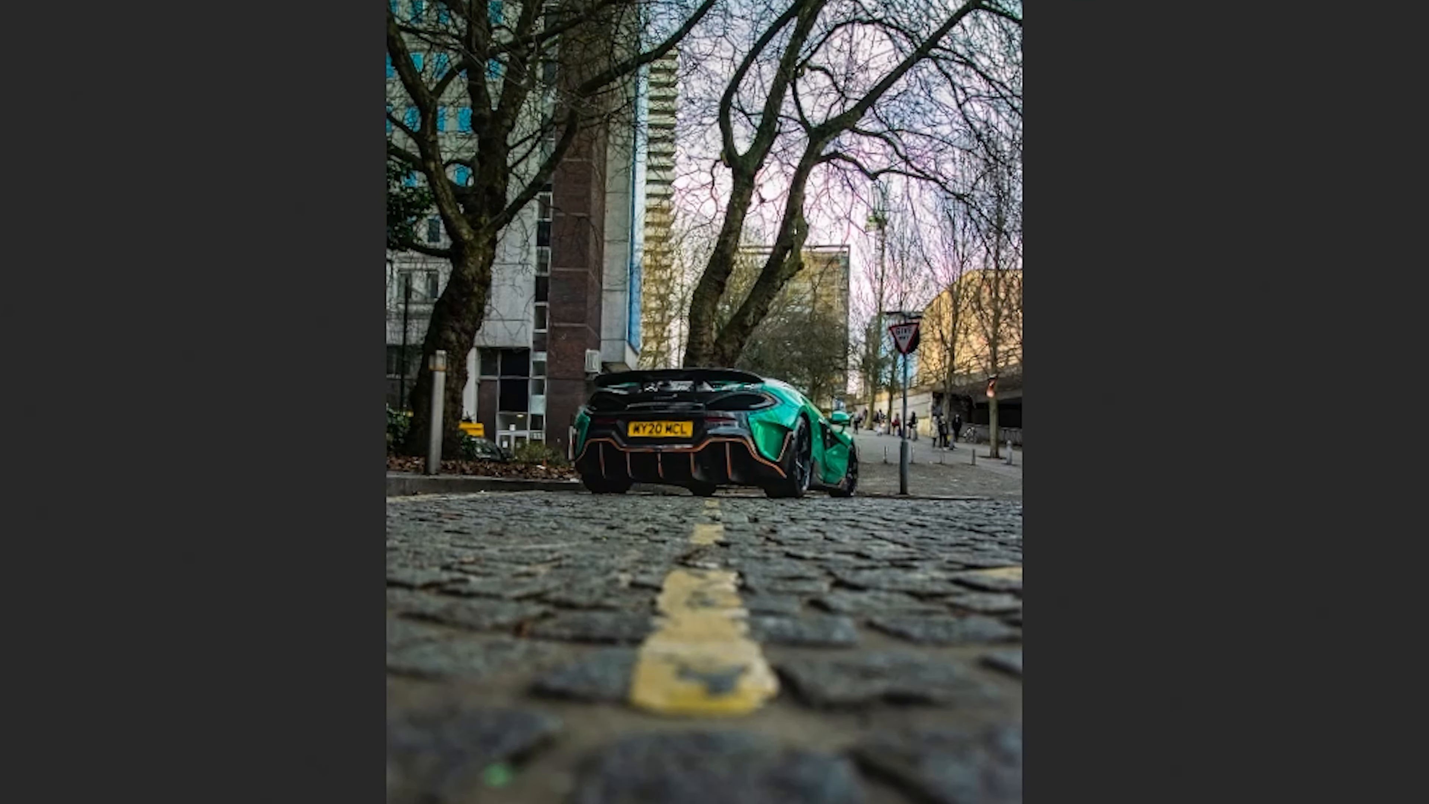
{"action": "left_click_drag", "start_coordinate": [1117, 583], "coordinate": [1089, 602]}
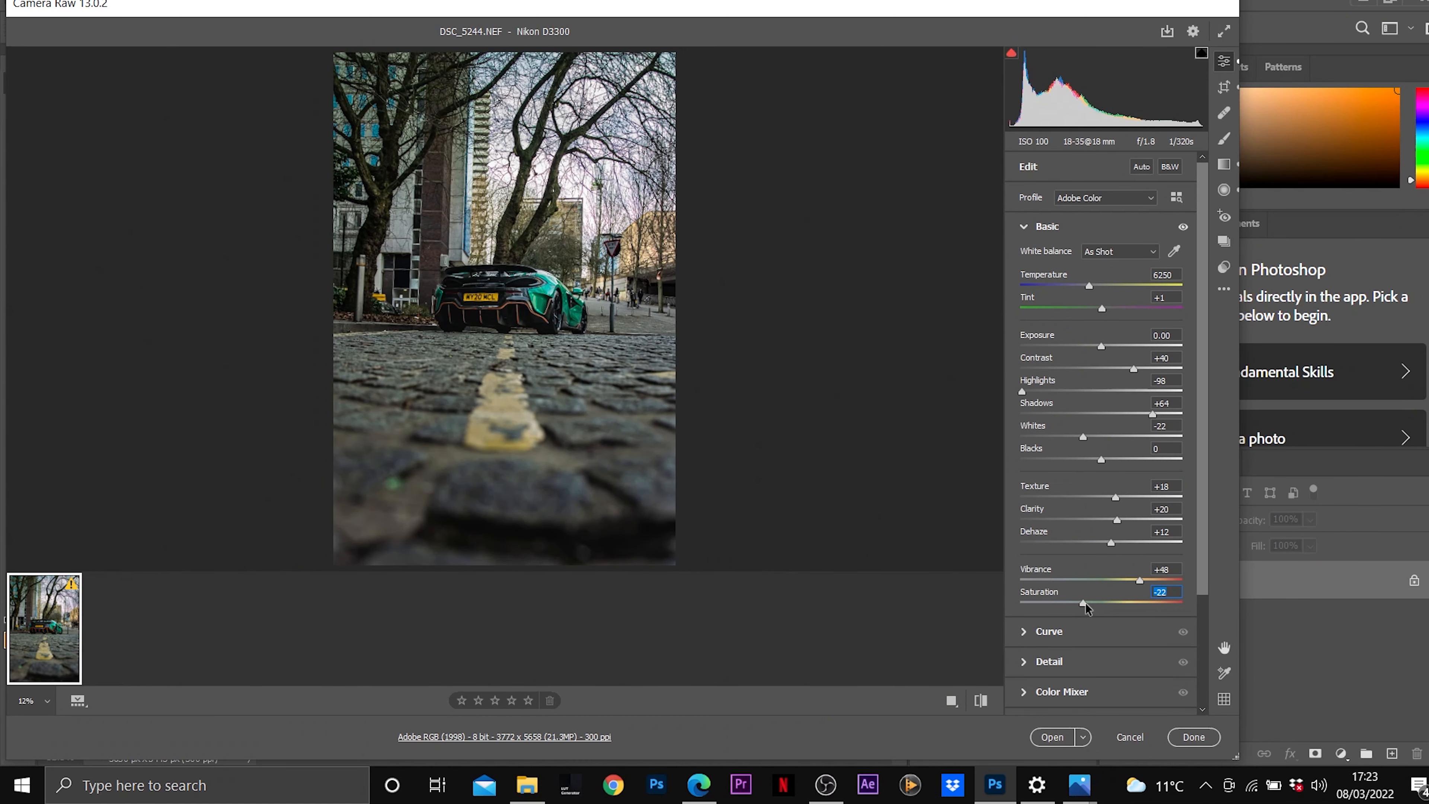
{"action": "left_click", "coordinate": [683, 792]}
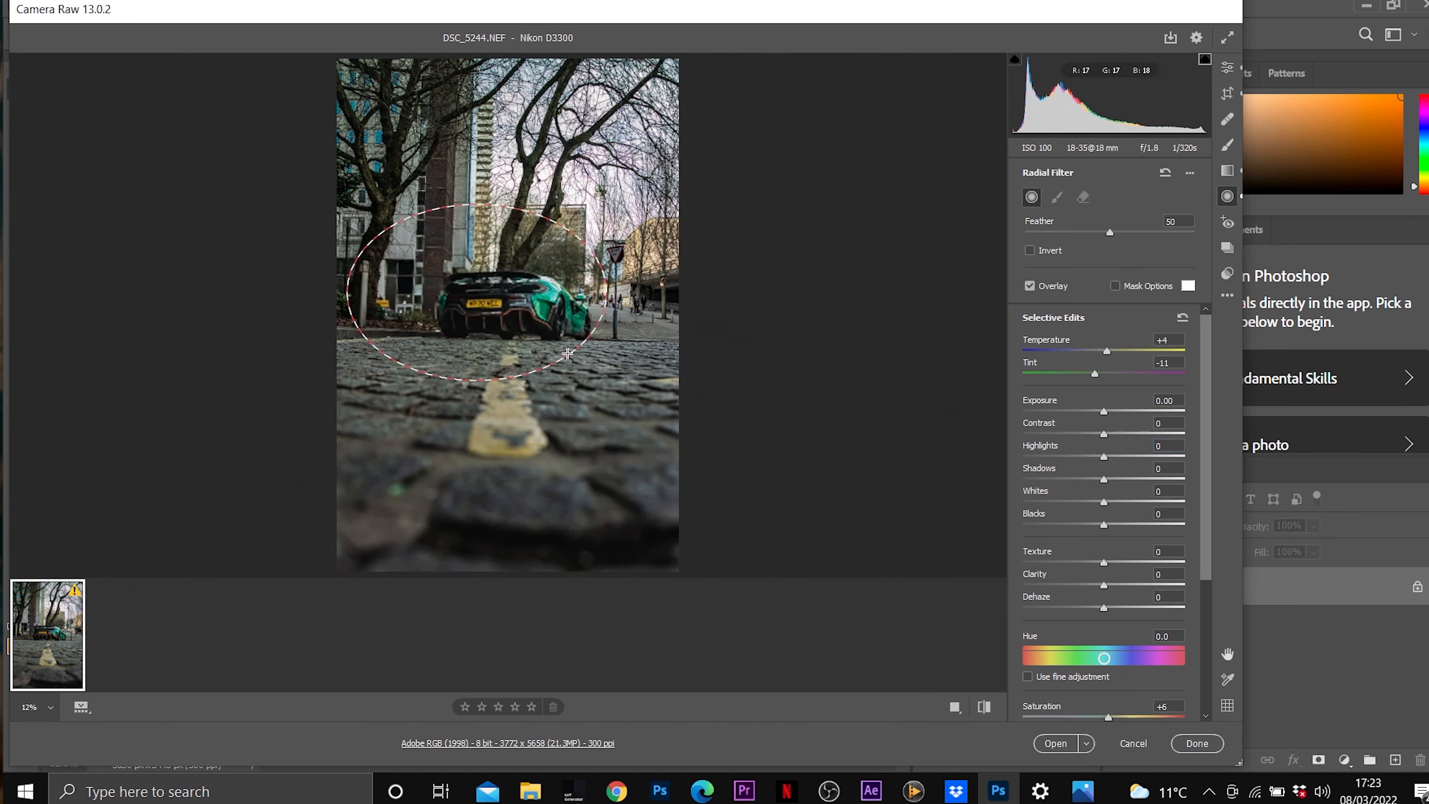
Add a radial filter around the car with Exposure +0.30, Contrast +19, Clarity +26, Shadows +26 and Whites -19.
{"action": "left_click_drag", "start_coordinate": [456, 282], "coordinate": [524, 320]}
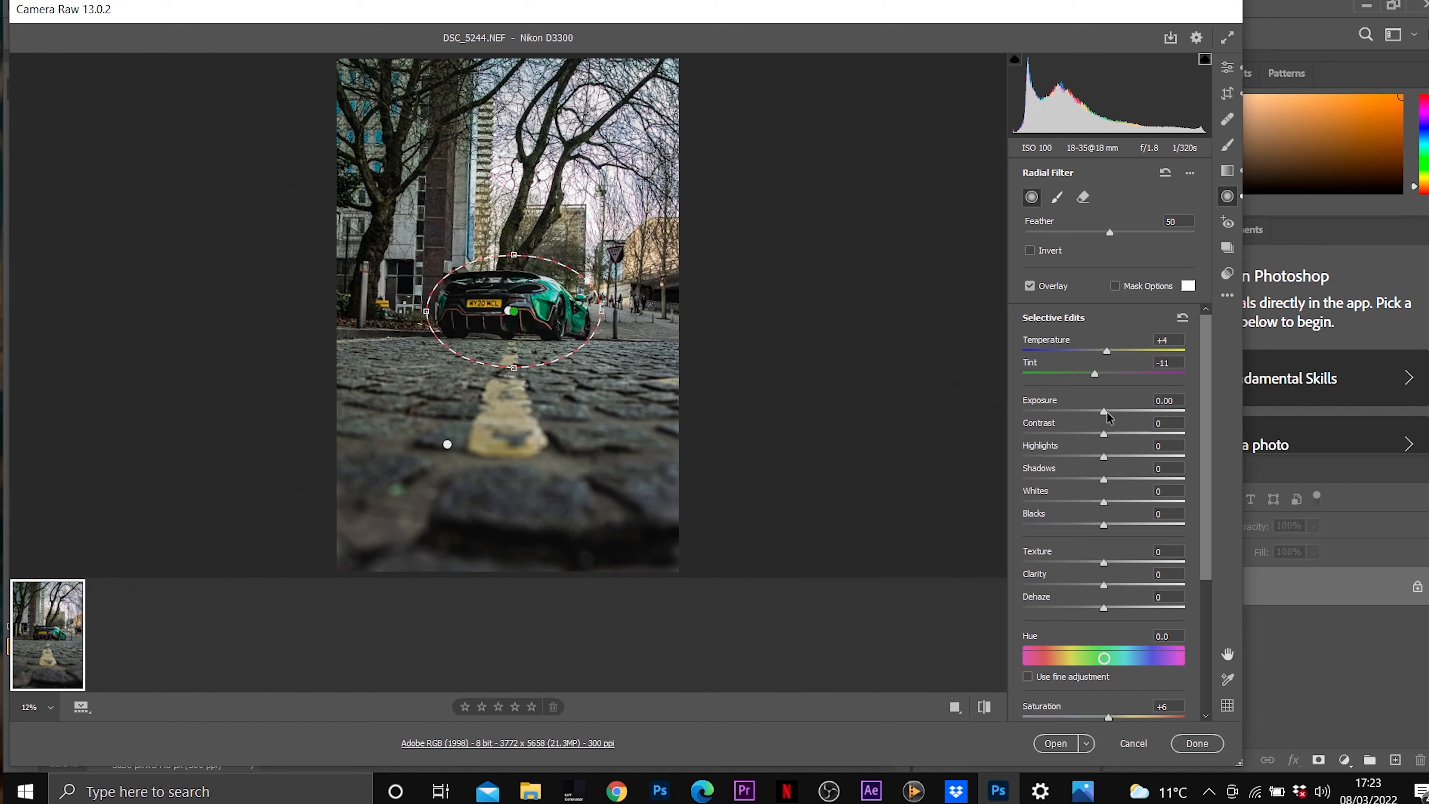
{"action": "left_click_drag", "start_coordinate": [1106, 414], "coordinate": [1122, 435]}
{"action": "left_click_drag", "start_coordinate": [1106, 586], "coordinate": [1124, 586]}
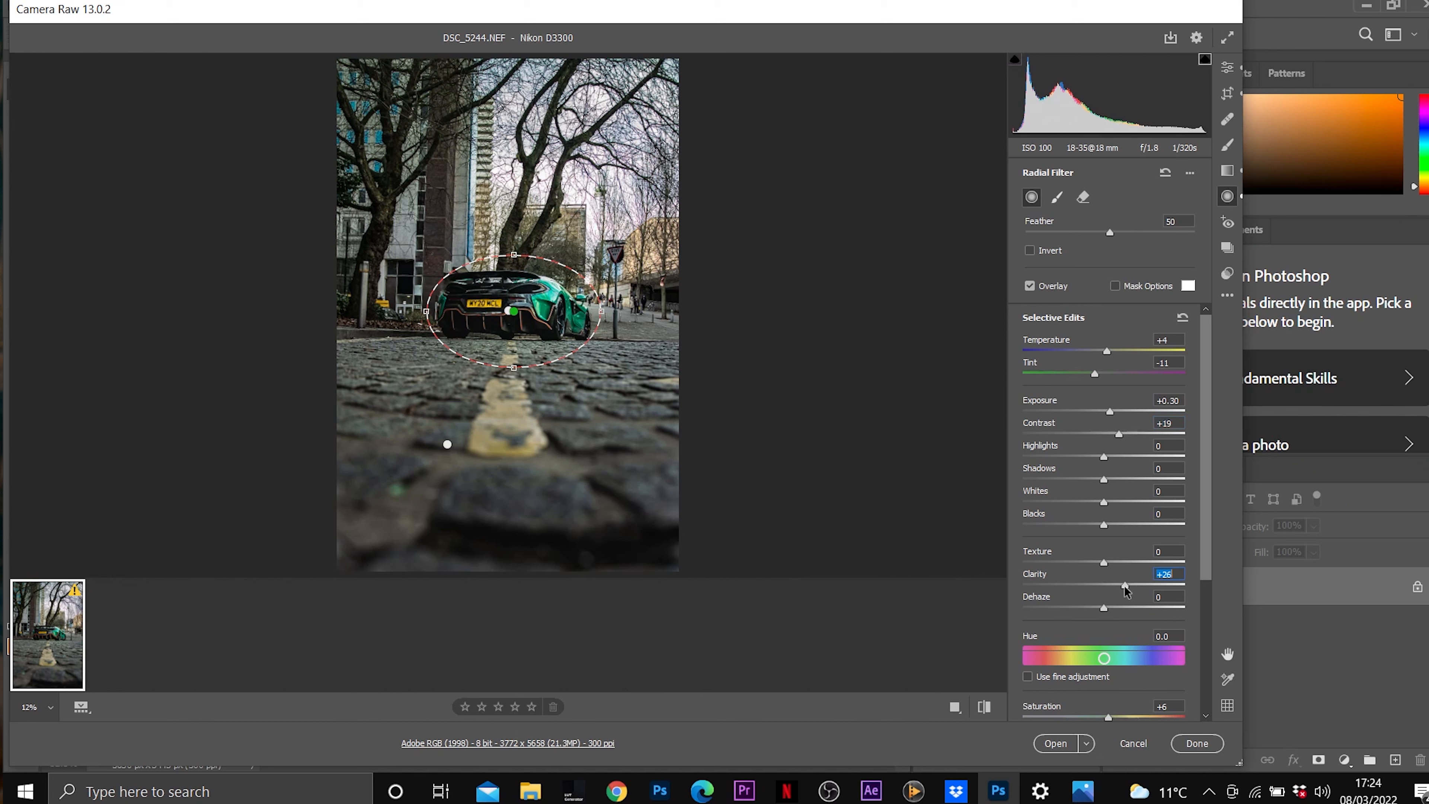
{"action": "left_click_drag", "start_coordinate": [1104, 479], "coordinate": [1126, 480]}
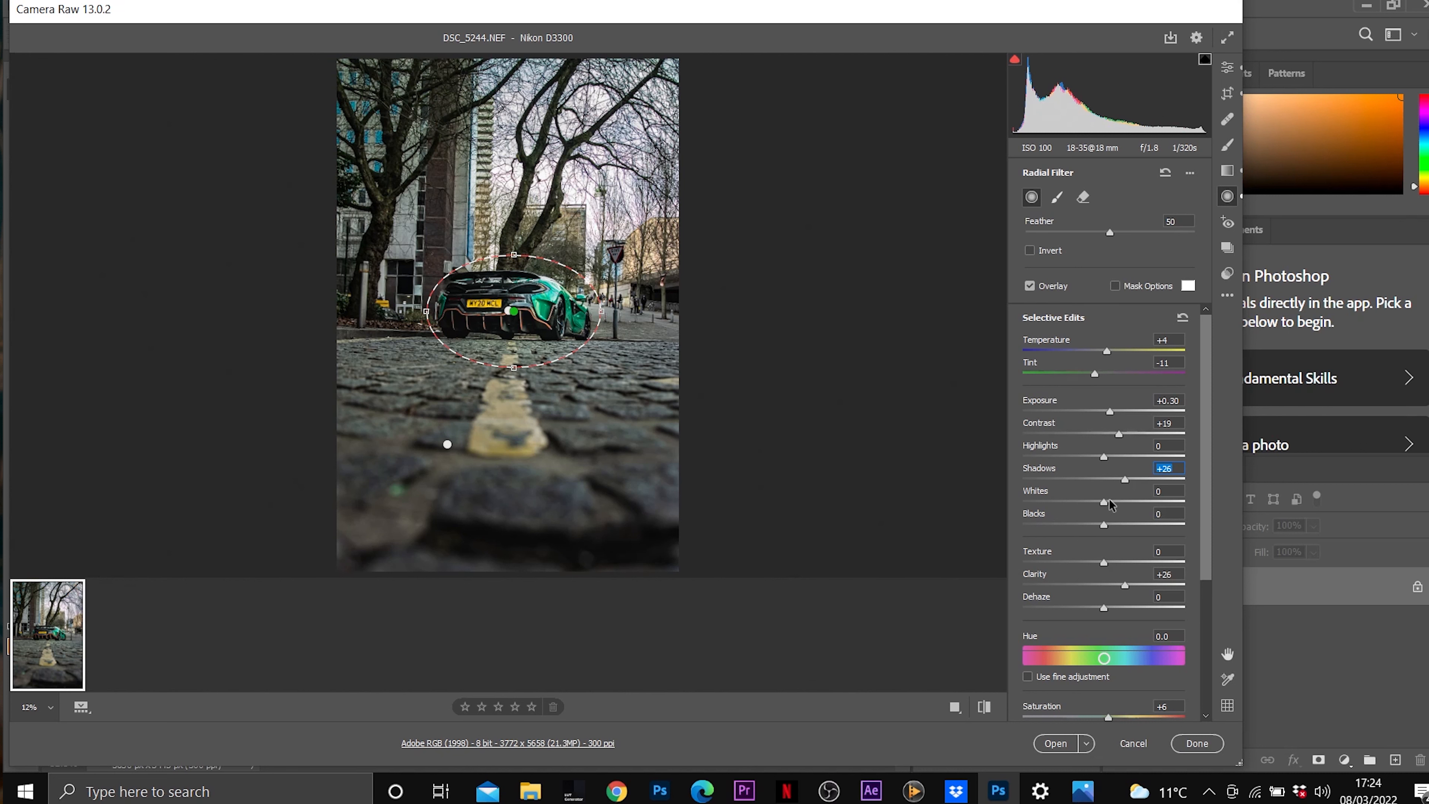
{"action": "left_click_drag", "start_coordinate": [1112, 504], "coordinate": [1089, 506]}
Place a graduated filter with Exposure 0 from the photo's top edge down to the cobbles just below the car.
{"action": "left_click", "coordinate": [1228, 170]}
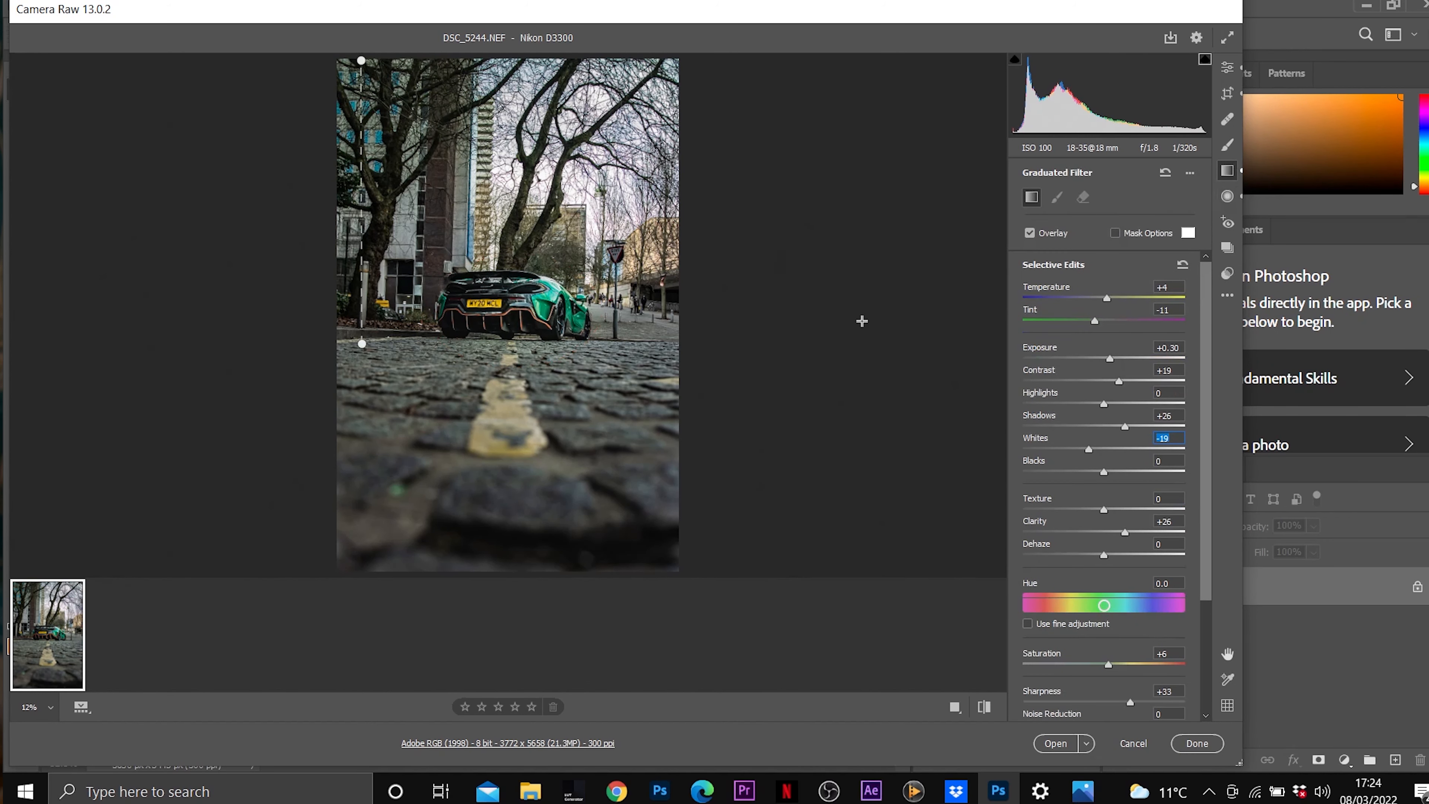
{"action": "left_click", "coordinate": [1168, 348]}
{"action": "type", "text": "0"}
{"action": "left_click_drag", "start_coordinate": [365, 104], "coordinate": [368, 374]}
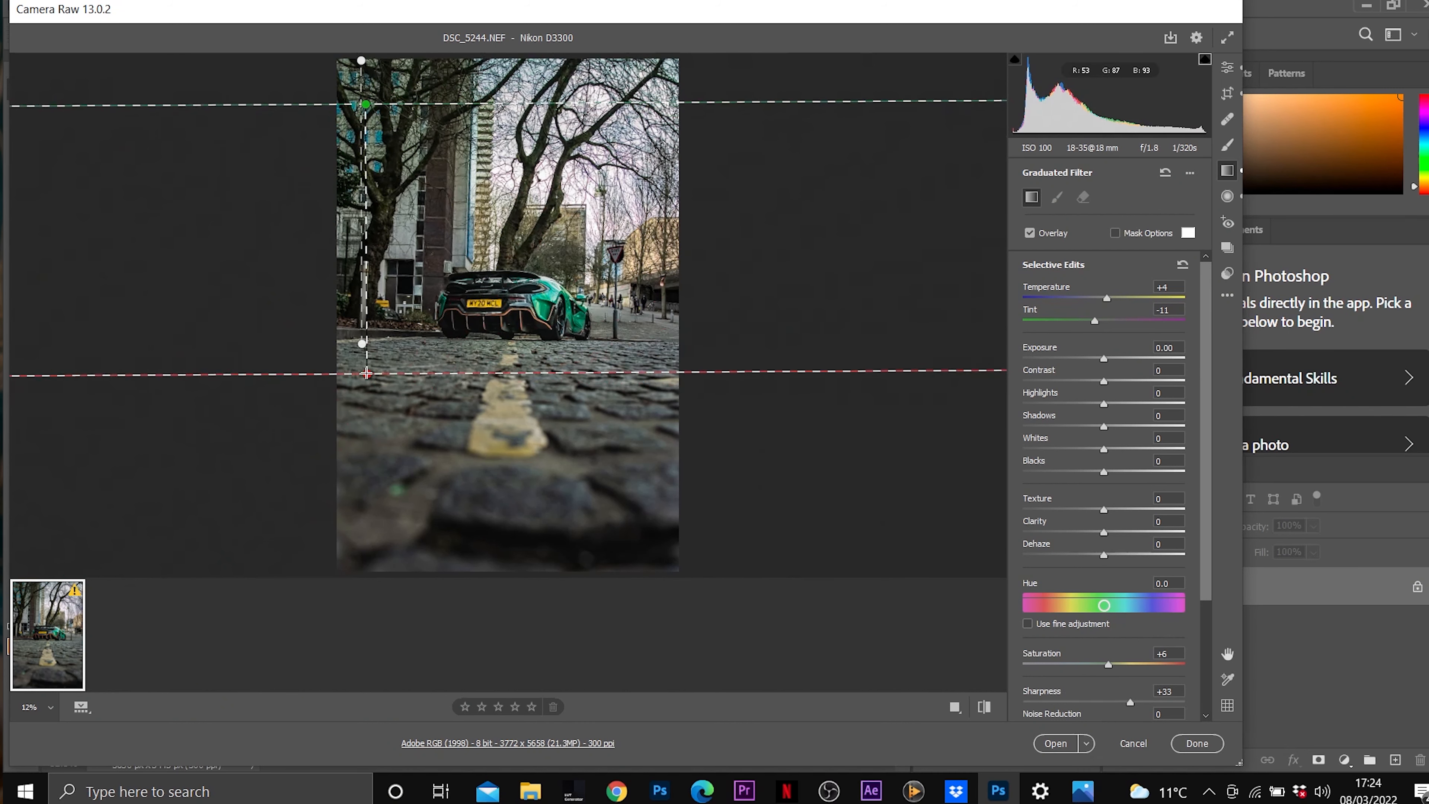
{"action": "left_click_drag", "start_coordinate": [376, 116], "coordinate": [380, 66]}
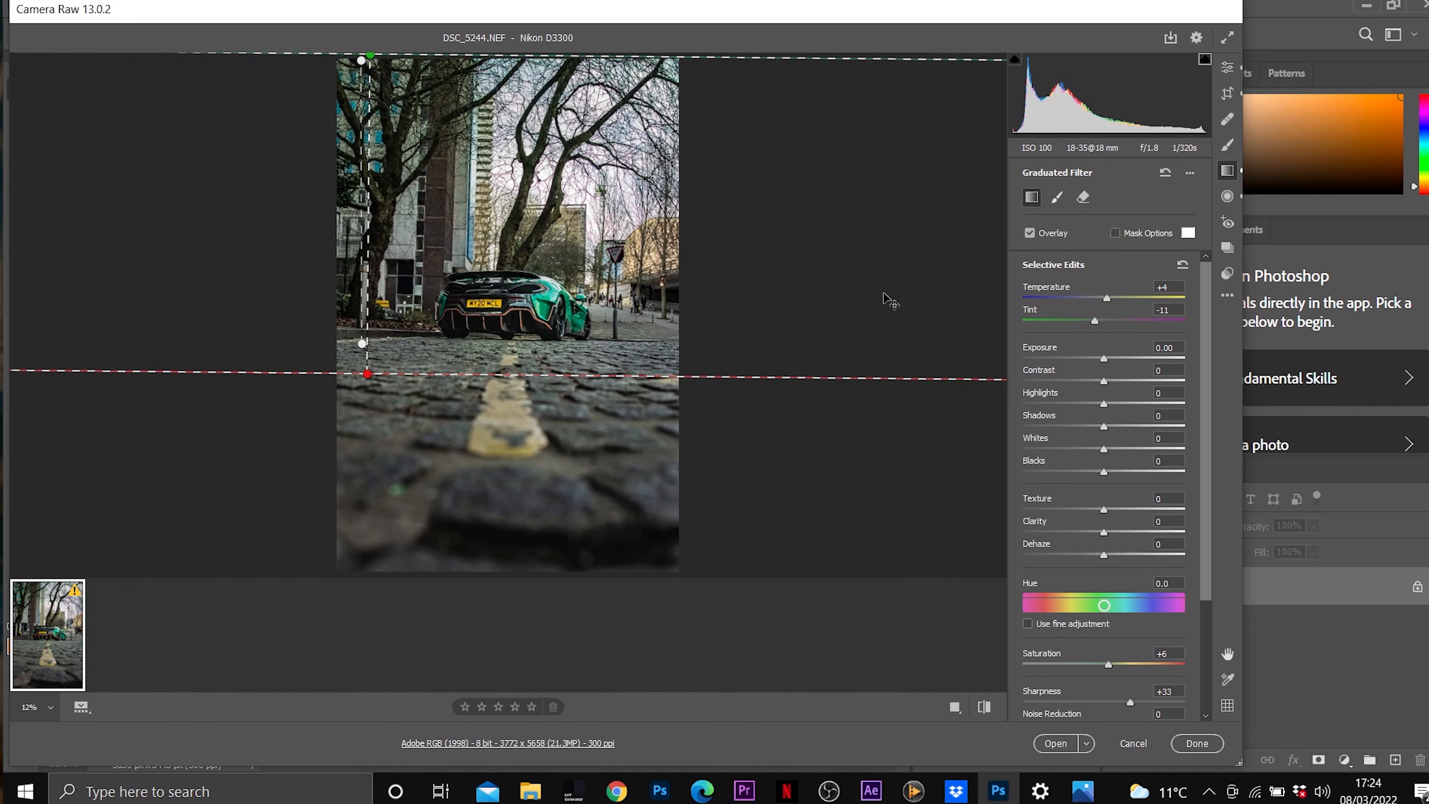
Set the graduated filter's Exposure to -0.95, Tint to -48 and Contrast to +21, and lower its Highlights.
{"action": "left_click_drag", "start_coordinate": [1104, 358], "coordinate": [1086, 358]}
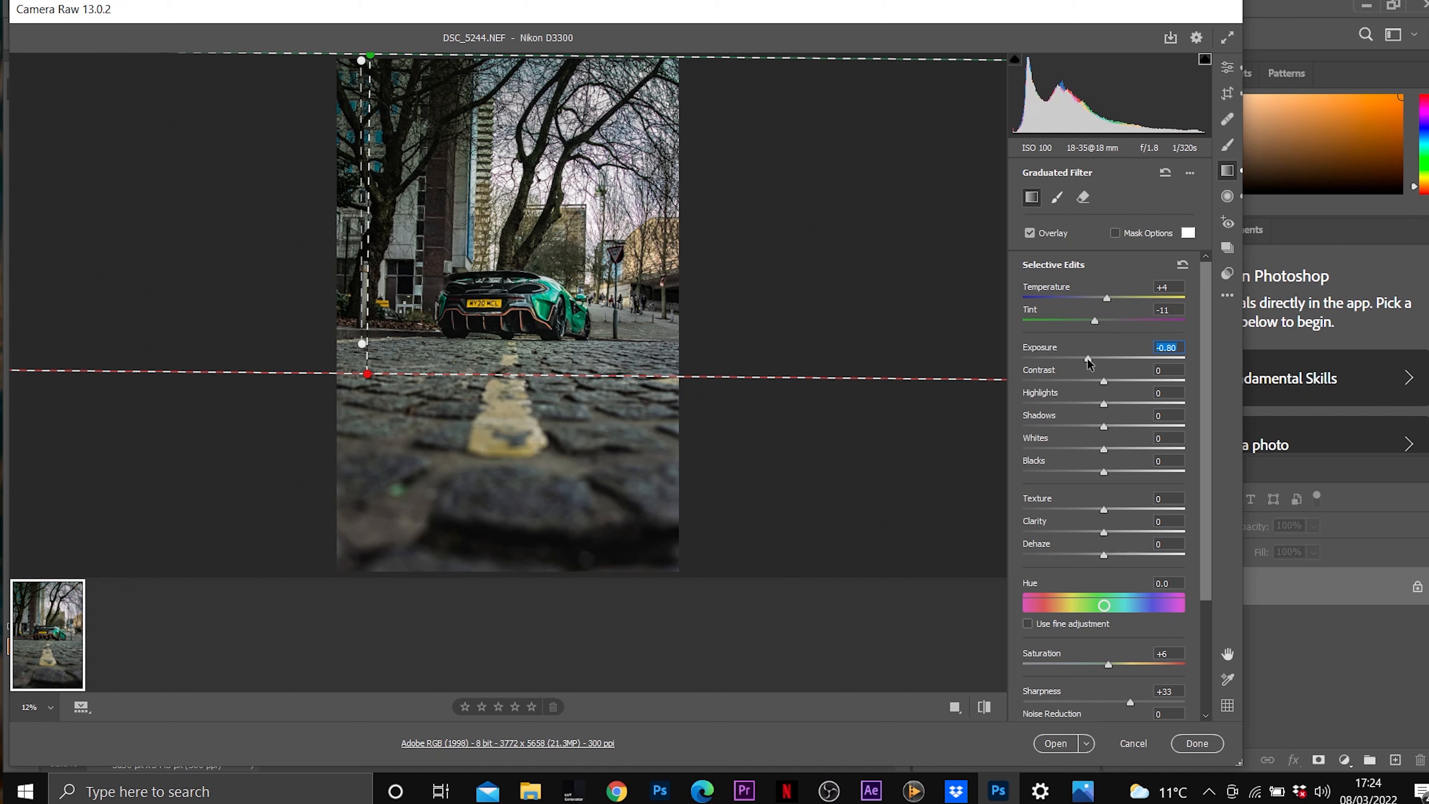
{"action": "left_click_drag", "start_coordinate": [1087, 358], "coordinate": [1068, 328]}
{"action": "left_click_drag", "start_coordinate": [1059, 326], "coordinate": [1065, 324]}
{"action": "left_click", "coordinate": [1120, 381]}
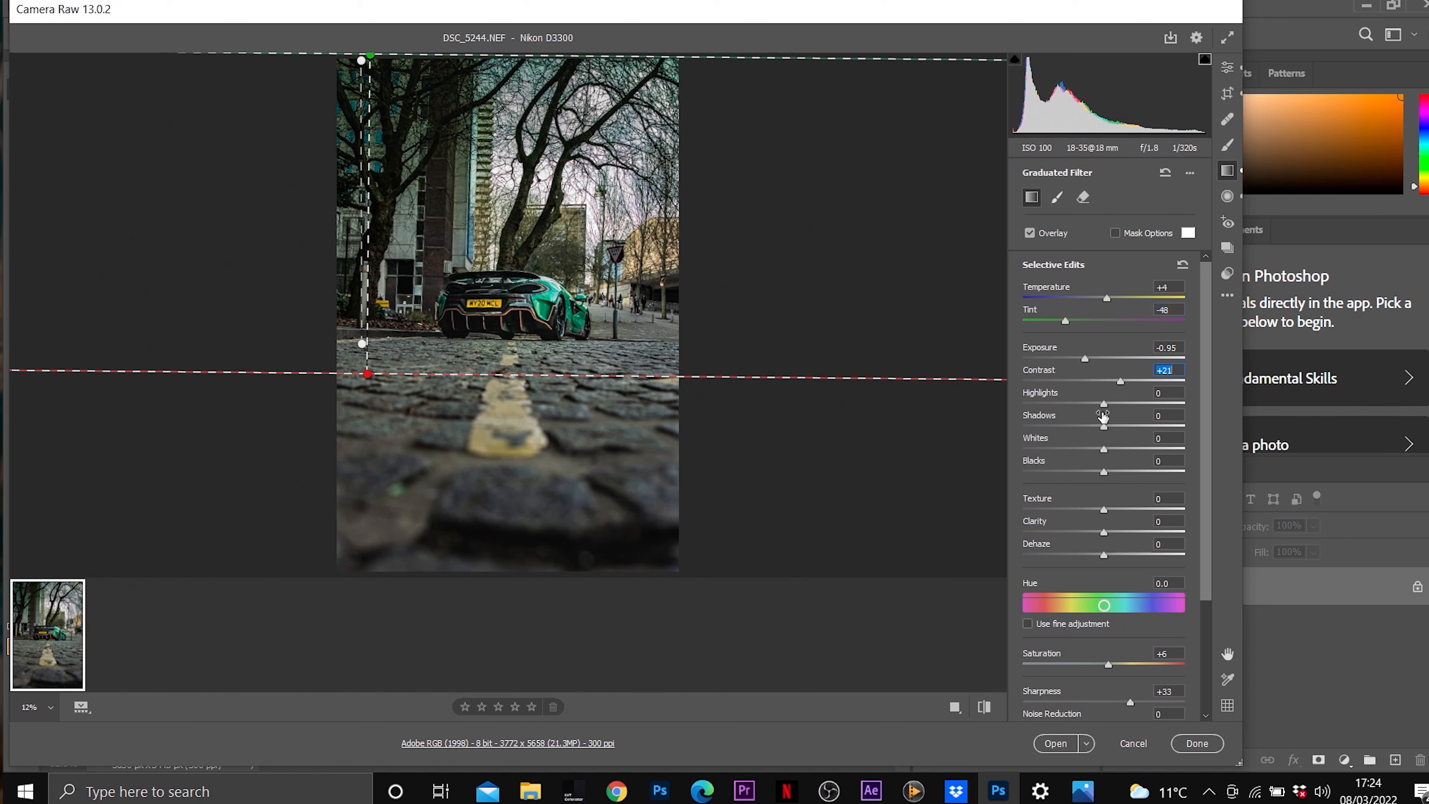
{"action": "left_click_drag", "start_coordinate": [1104, 409], "coordinate": [1086, 411]}
Add a radial filter on the cobbles with Exposure -0.70, Clarity +24 and raised Texture and Dehaze, and brush it across the road.
{"action": "left_click", "coordinate": [1227, 69]}
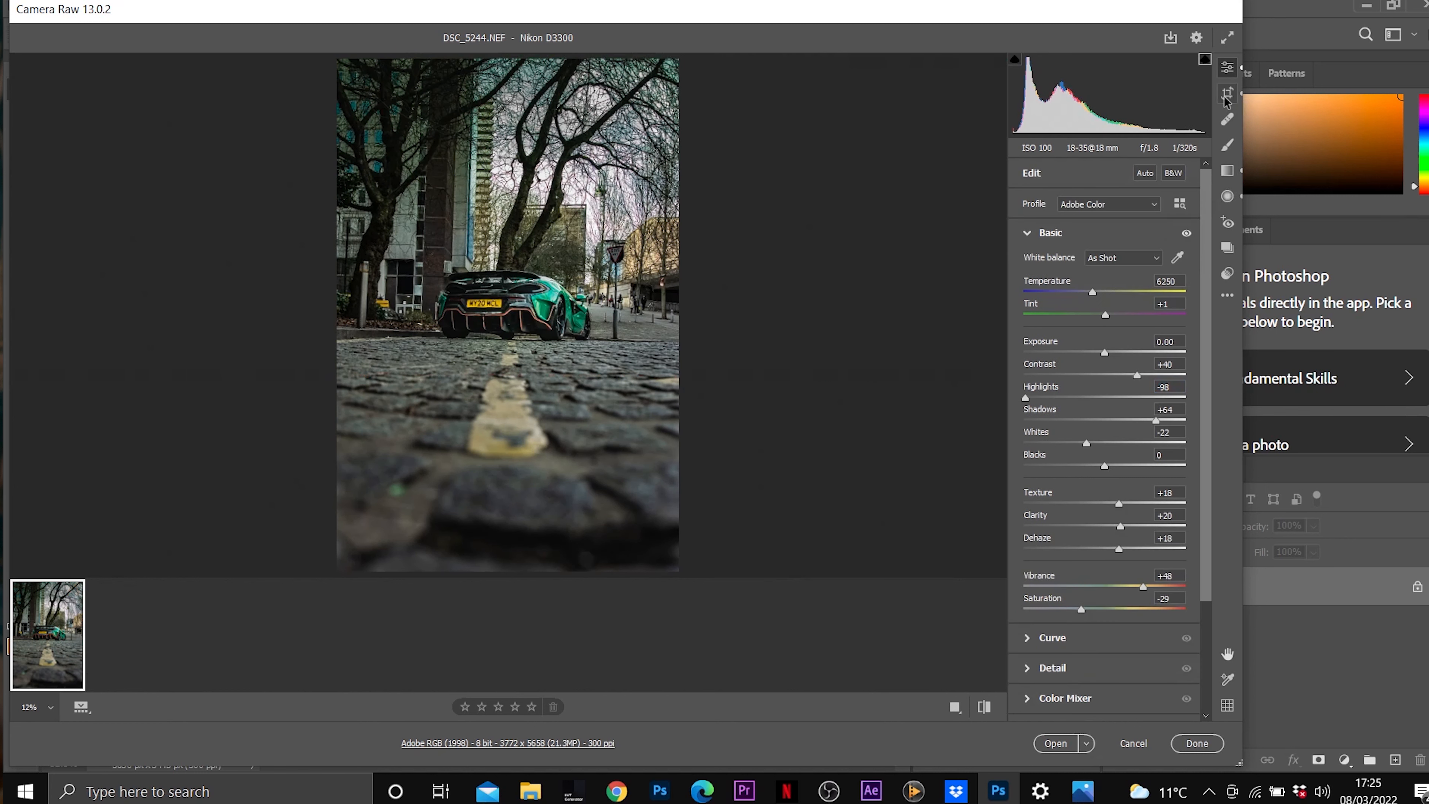
{"action": "left_click", "coordinate": [1228, 195]}
{"action": "left_click_drag", "start_coordinate": [1104, 412], "coordinate": [1091, 409]}
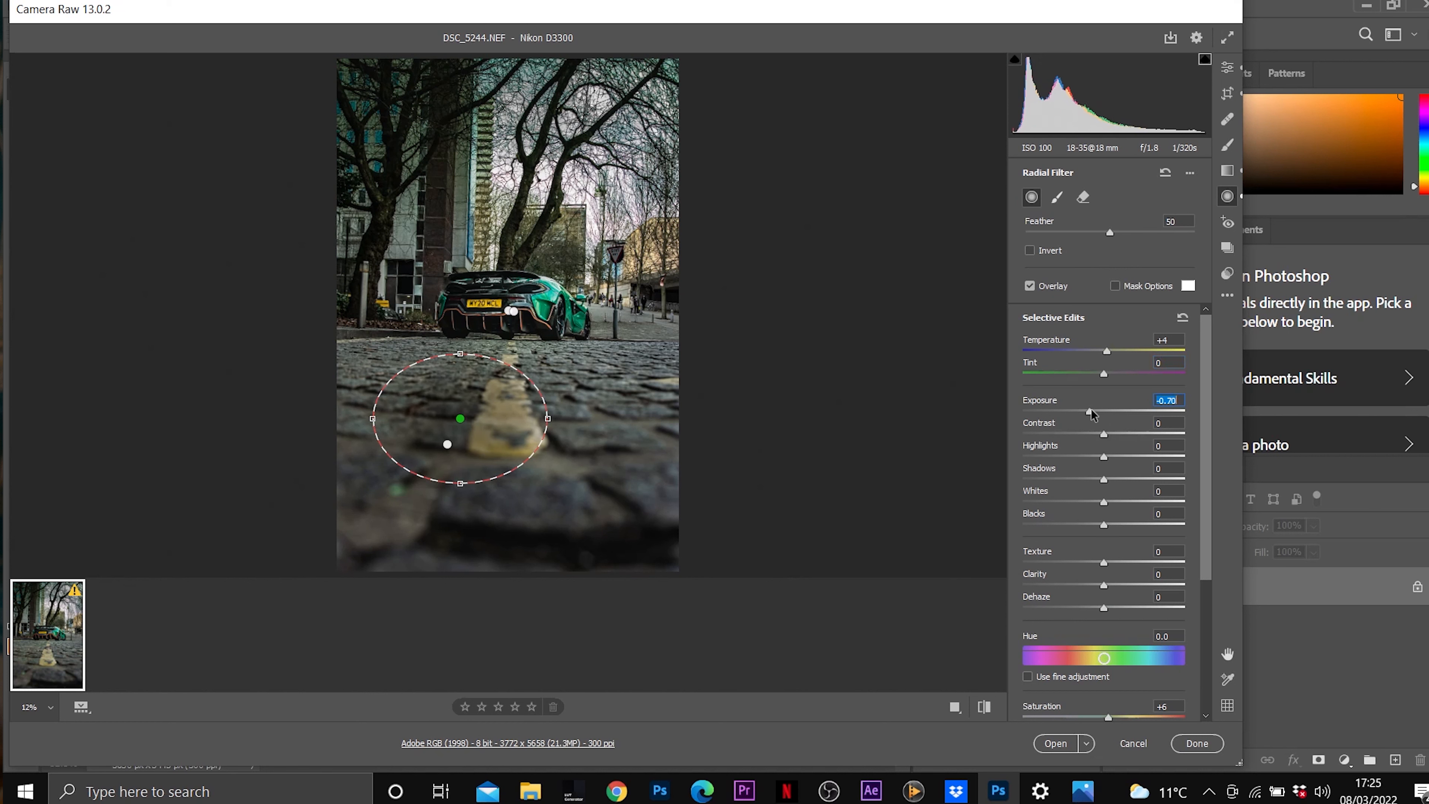
{"action": "left_click_drag", "start_coordinate": [1110, 586], "coordinate": [1123, 587]}
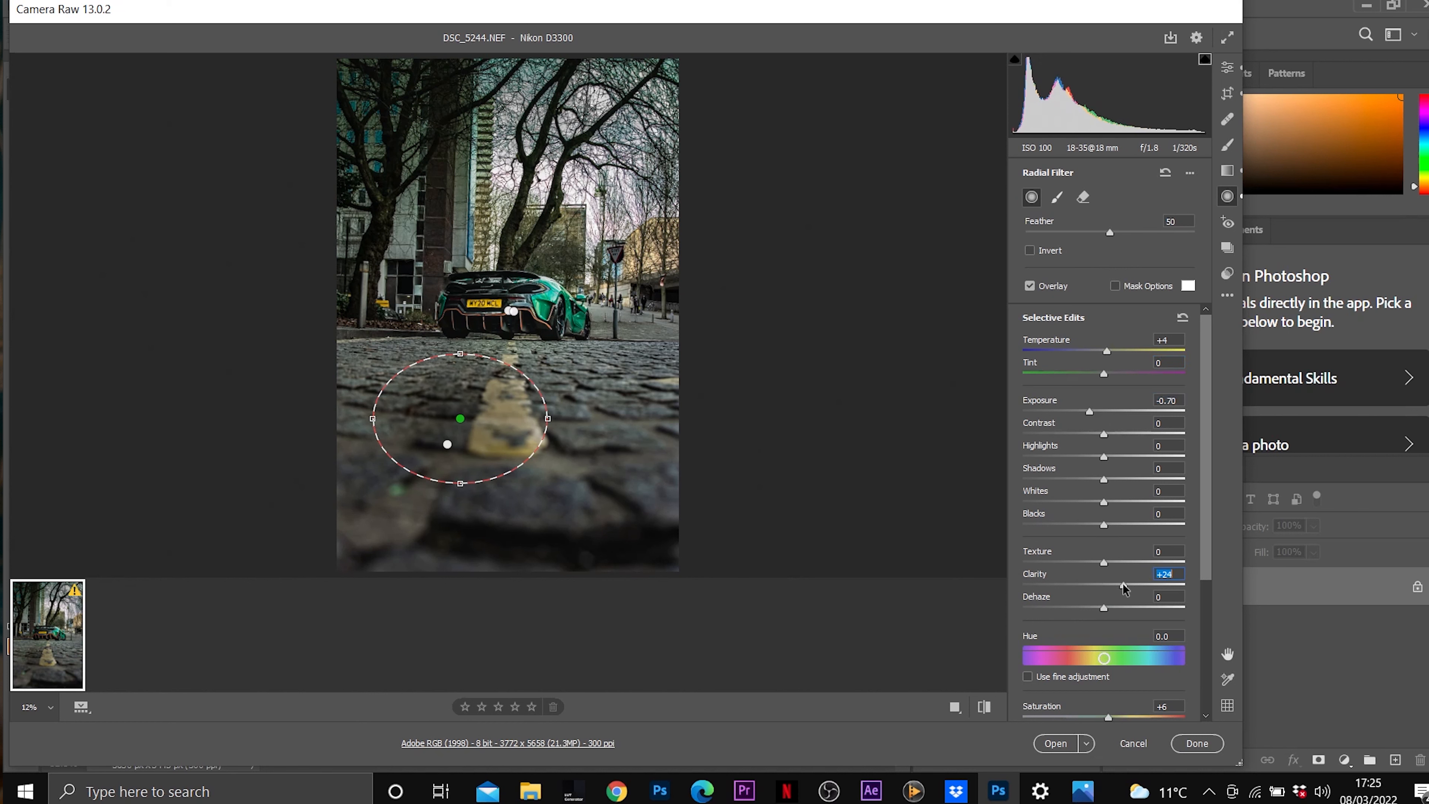
{"action": "left_click", "coordinate": [1115, 562]}
{"action": "left_click_drag", "start_coordinate": [1103, 608], "coordinate": [1112, 610]}
{"action": "left_click", "coordinate": [1058, 196]}
{"action": "mouse_move", "coordinate": [640, 426]}
{"action": "left_mouse_down"}
{"action": "mouse_move", "coordinate": [609, 473]}
{"action": "mouse_move", "coordinate": [657, 469]}
{"action": "mouse_move", "coordinate": [518, 389]}
{"action": "mouse_move", "coordinate": [419, 397]}
{"action": "mouse_move", "coordinate": [357, 383]}
{"action": "mouse_move", "coordinate": [389, 472]}
{"action": "mouse_move", "coordinate": [540, 506]}
{"action": "mouse_move", "coordinate": [643, 361]}
{"action": "mouse_move", "coordinate": [542, 462]}
{"action": "left_mouse_up"}
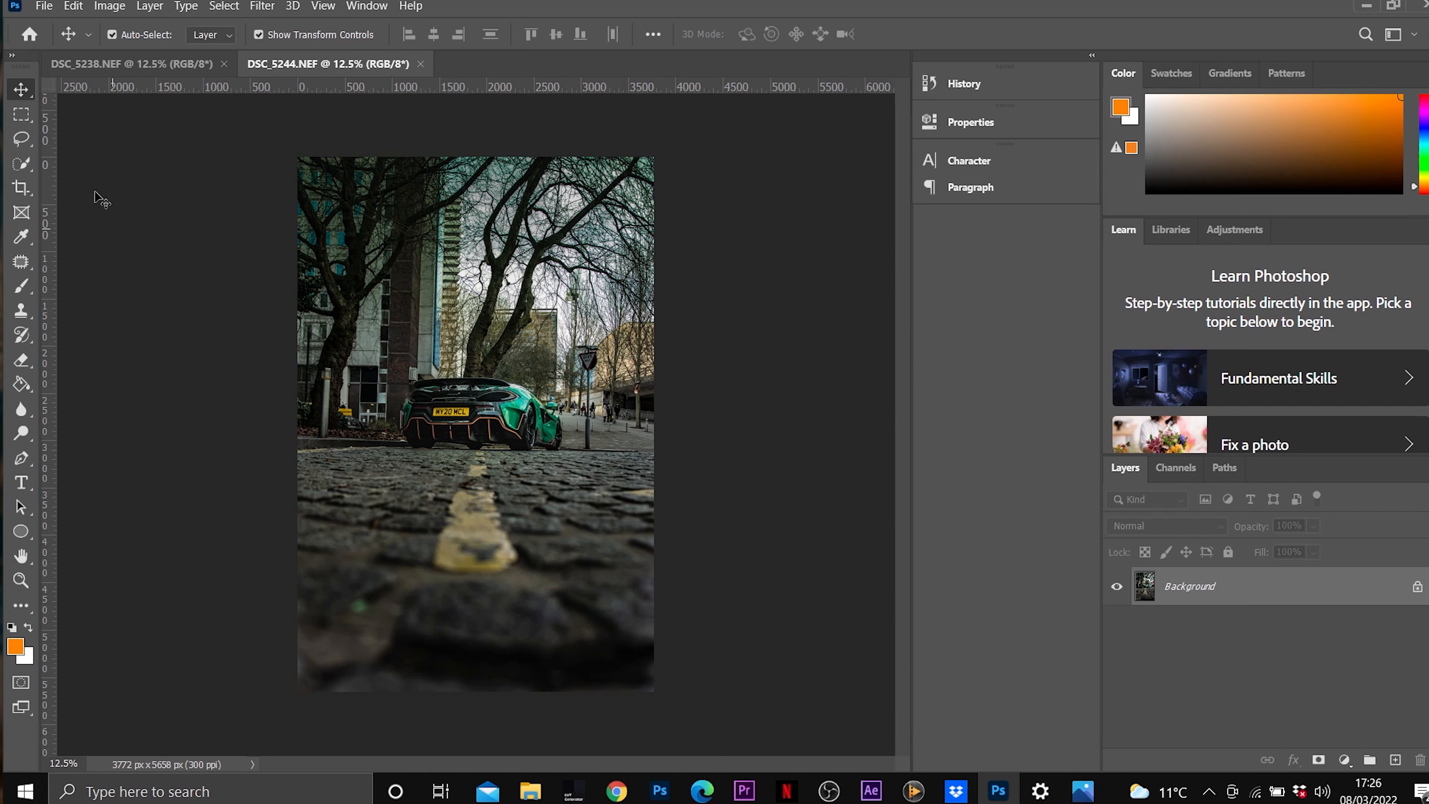
Select the building and trees left of the car with the Quick Selection tool, down to the edge of the cobbles.
{"action": "left_click", "coordinate": [24, 172]}
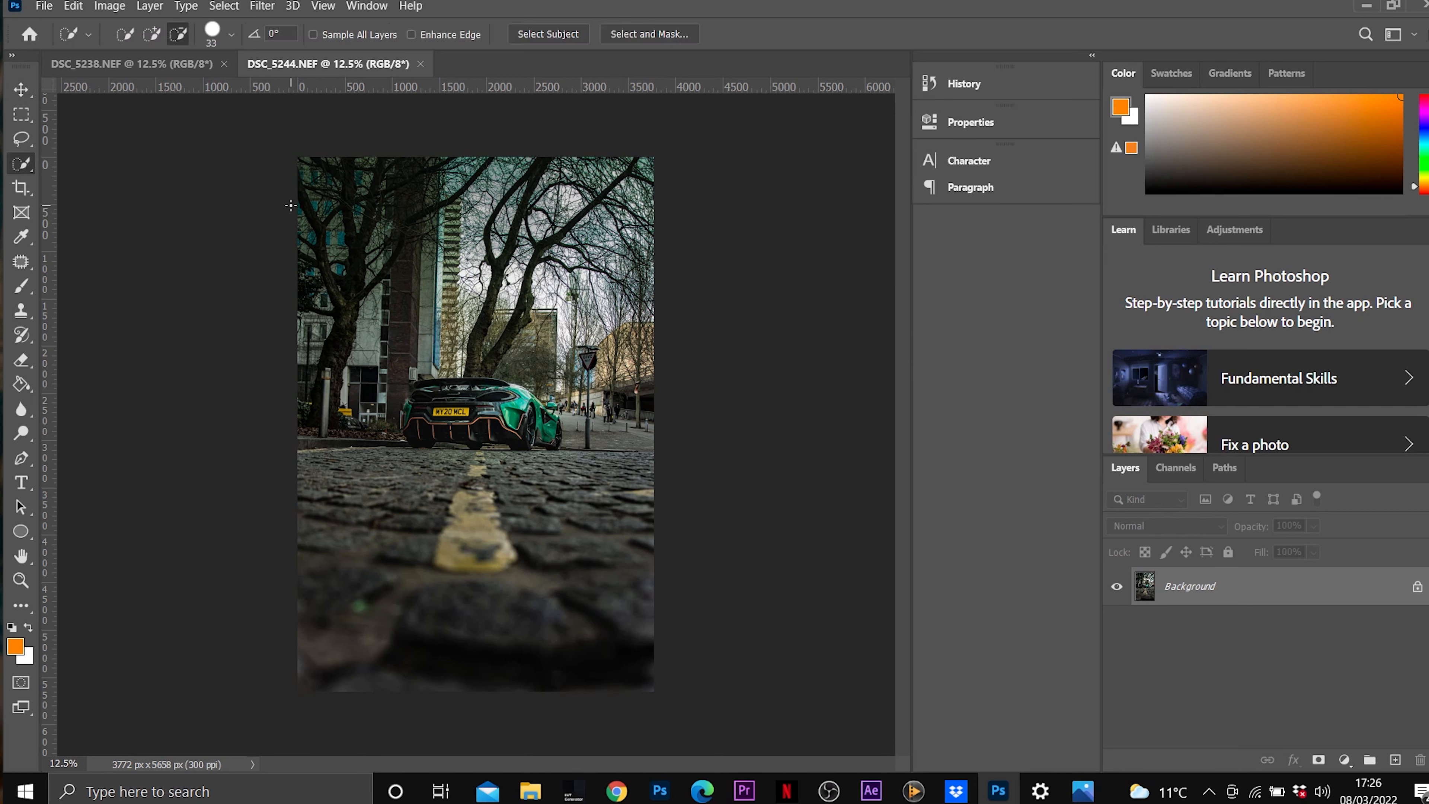
{"action": "mouse_move", "coordinate": [301, 157]}
{"action": "left_mouse_down"}
{"action": "mouse_move", "coordinate": [359, 218]}
{"action": "mouse_move", "coordinate": [389, 353]}
{"action": "mouse_move", "coordinate": [386, 467]}
{"action": "mouse_move", "coordinate": [359, 360]}
{"action": "mouse_move", "coordinate": [376, 304]}
{"action": "mouse_move", "coordinate": [355, 284]}
{"action": "mouse_move", "coordinate": [394, 276]}
{"action": "mouse_move", "coordinate": [336, 377]}
{"action": "mouse_move", "coordinate": [378, 359]}
{"action": "left_mouse_up"}
{"action": "left_click", "coordinate": [152, 35]}
{"action": "left_click_drag", "start_coordinate": [383, 418], "coordinate": [367, 291]}
{"action": "left_click_drag", "start_coordinate": [361, 348], "coordinate": [373, 389]}
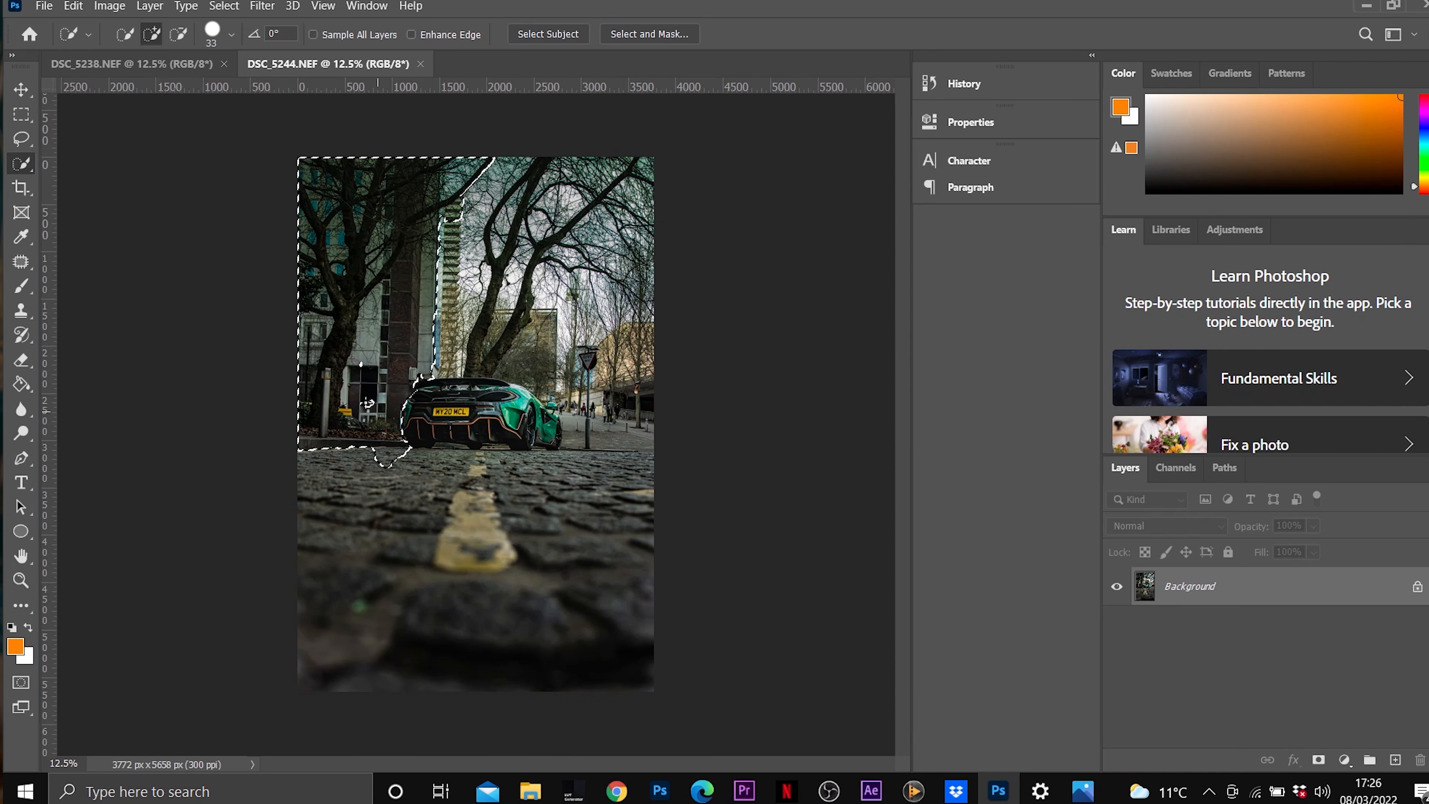
{"action": "left_click", "coordinate": [367, 402]}
Extend the selection over the sky, the remaining trees and the buildings behind and to the right of the car.
{"action": "mouse_move", "coordinate": [448, 243]}
{"action": "left_mouse_down"}
{"action": "mouse_move", "coordinate": [495, 213]}
{"action": "mouse_move", "coordinate": [671, 159]}
{"action": "left_mouse_up"}
{"action": "mouse_move", "coordinate": [630, 205]}
{"action": "left_mouse_down"}
{"action": "mouse_move", "coordinate": [638, 450]}
{"action": "mouse_move", "coordinate": [579, 428]}
{"action": "mouse_move", "coordinate": [557, 383]}
{"action": "mouse_move", "coordinate": [575, 364]}
{"action": "mouse_move", "coordinate": [520, 332]}
{"action": "mouse_move", "coordinate": [540, 304]}
{"action": "mouse_move", "coordinate": [557, 315]}
{"action": "mouse_move", "coordinate": [543, 287]}
{"action": "mouse_move", "coordinate": [619, 256]}
{"action": "mouse_move", "coordinate": [577, 253]}
{"action": "mouse_move", "coordinate": [599, 225]}
{"action": "left_mouse_up"}
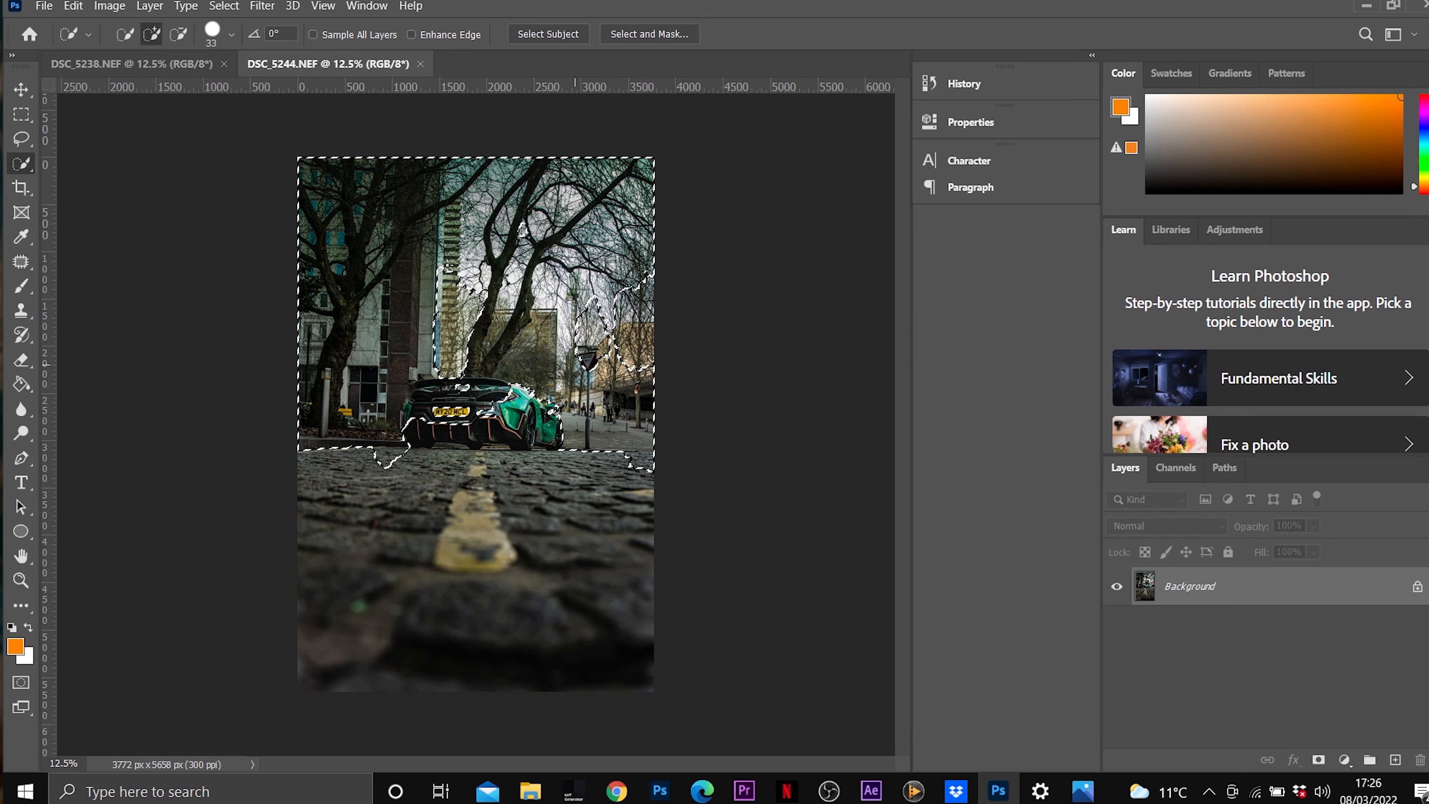
{"action": "left_click", "coordinate": [522, 229]}
{"action": "mouse_move", "coordinate": [439, 270]}
{"action": "left_mouse_down"}
{"action": "mouse_move", "coordinate": [462, 318]}
{"action": "mouse_move", "coordinate": [450, 369]}
{"action": "left_mouse_up"}
{"action": "mouse_move", "coordinate": [590, 296]}
{"action": "left_mouse_down"}
{"action": "mouse_move", "coordinate": [594, 343]}
{"action": "mouse_move", "coordinate": [585, 310]}
{"action": "mouse_move", "coordinate": [601, 306]}
{"action": "left_mouse_up"}
{"action": "mouse_move", "coordinate": [614, 356]}
{"action": "left_mouse_down"}
{"action": "mouse_move", "coordinate": [651, 384]}
{"action": "mouse_move", "coordinate": [638, 299]}
{"action": "left_mouse_up"}
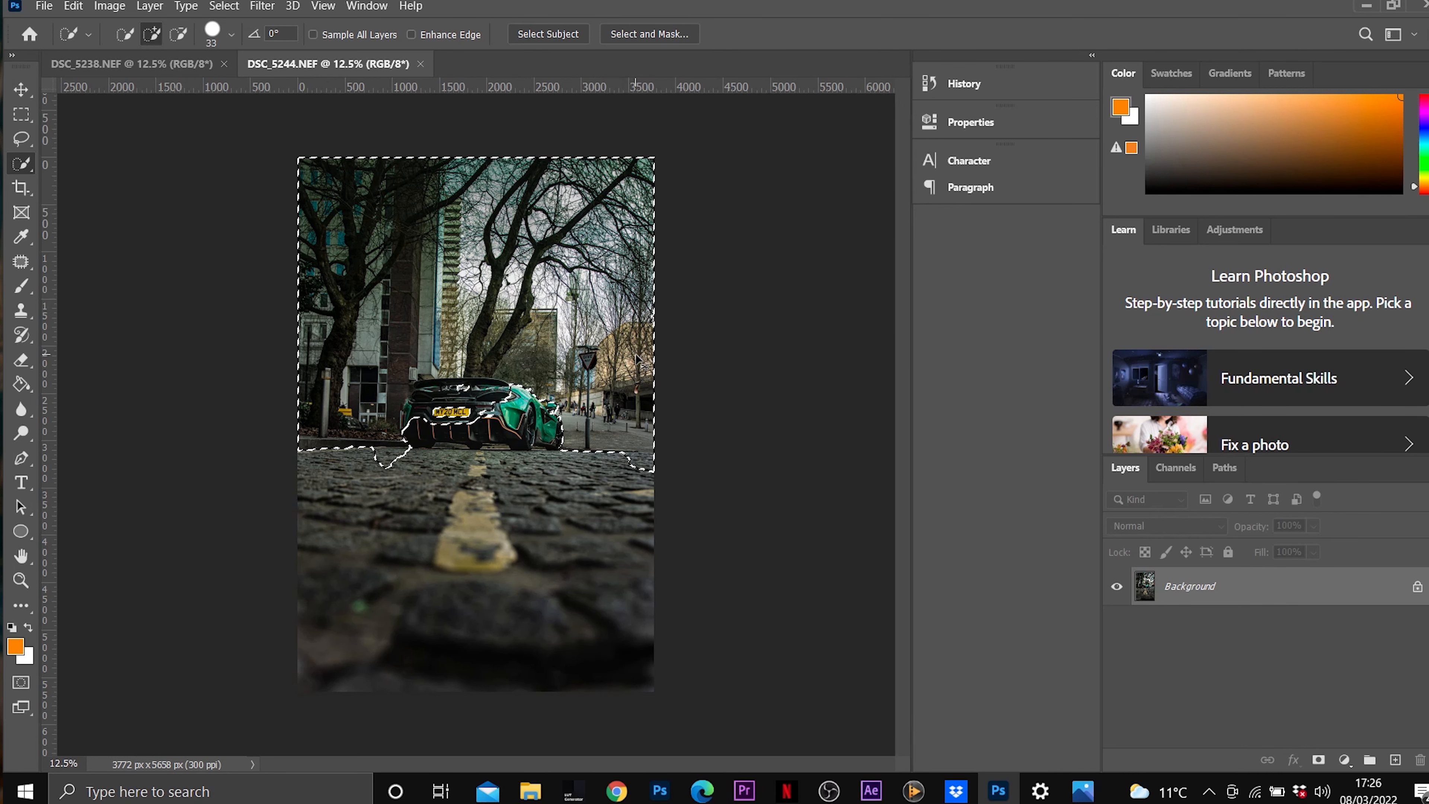
Subtract the cobbles beside the car's left wheel and the car's rear body from the background selection.
{"action": "key", "text": "ctrl+plus"}
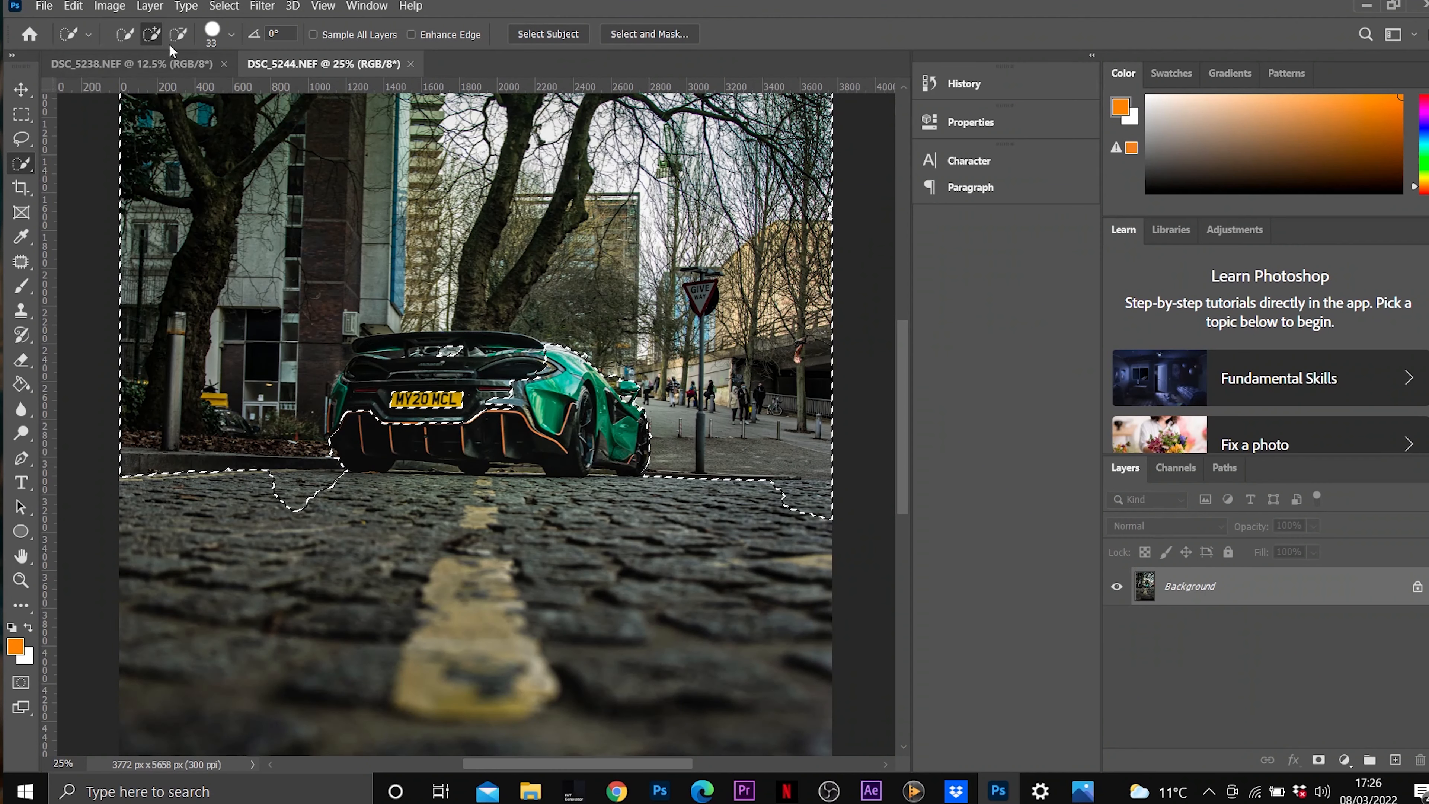
{"action": "left_click", "coordinate": [178, 35]}
{"action": "mouse_move", "coordinate": [338, 482]}
{"action": "left_mouse_down"}
{"action": "mouse_move", "coordinate": [265, 482]}
{"action": "mouse_move", "coordinate": [326, 498]}
{"action": "mouse_move", "coordinate": [281, 508]}
{"action": "left_mouse_up"}
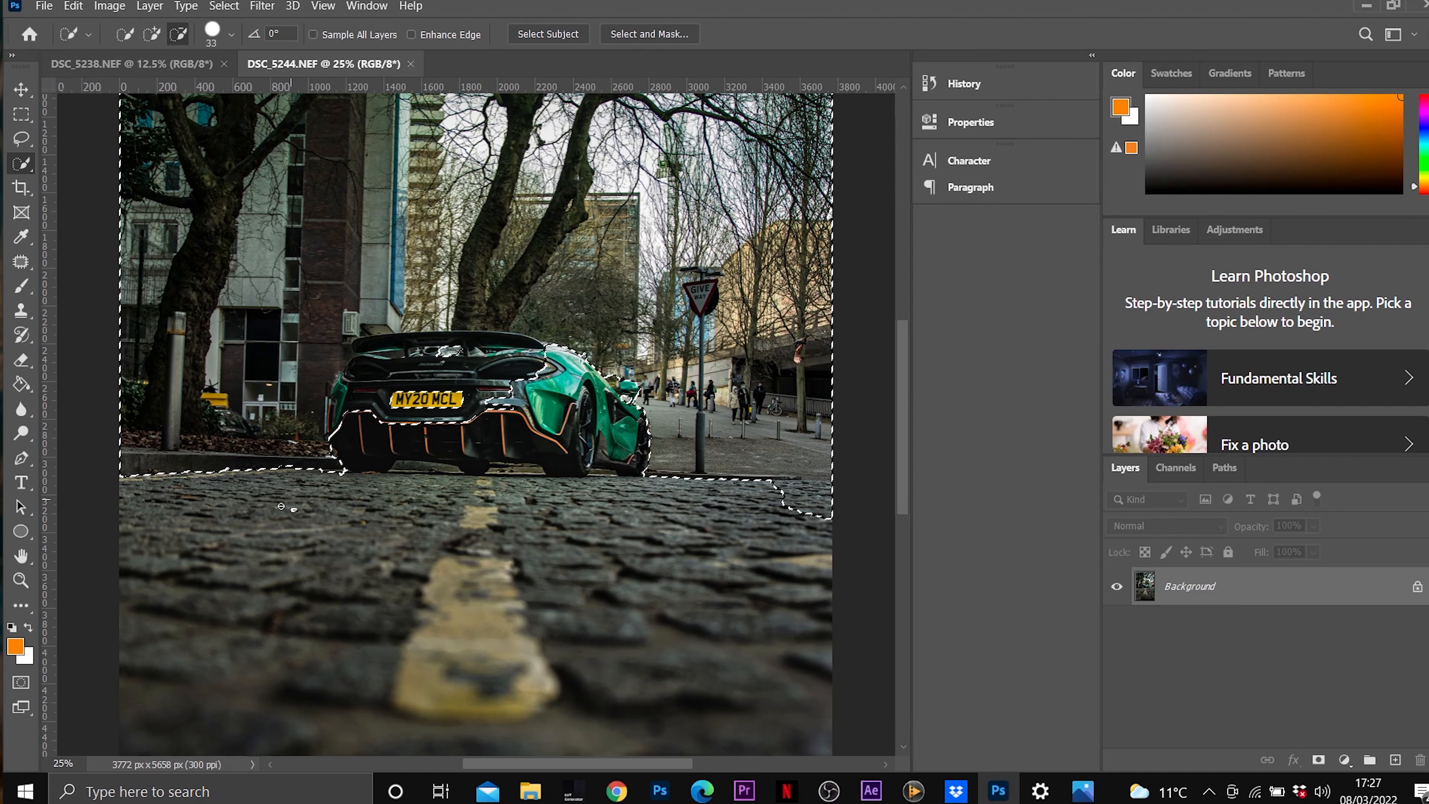
{"action": "mouse_move", "coordinate": [402, 396]}
{"action": "left_mouse_down"}
{"action": "mouse_move", "coordinate": [374, 427]}
{"action": "mouse_move", "coordinate": [343, 391]}
{"action": "mouse_move", "coordinate": [370, 351]}
{"action": "mouse_move", "coordinate": [419, 340]}
{"action": "left_mouse_up"}
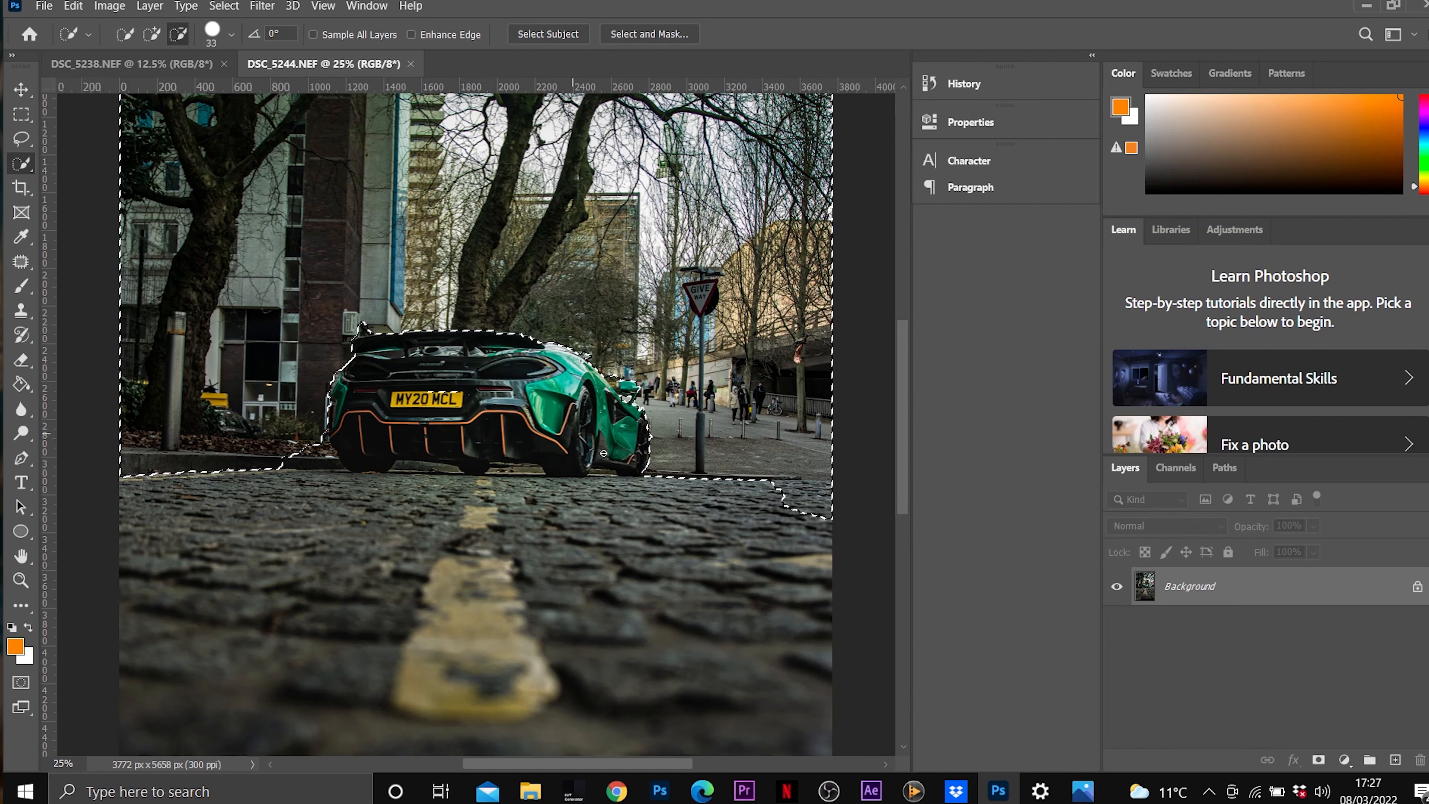
Refine the selection edge at the left end of the car's spoiler so it follows the wing.
{"action": "left_click", "coordinate": [153, 33]}
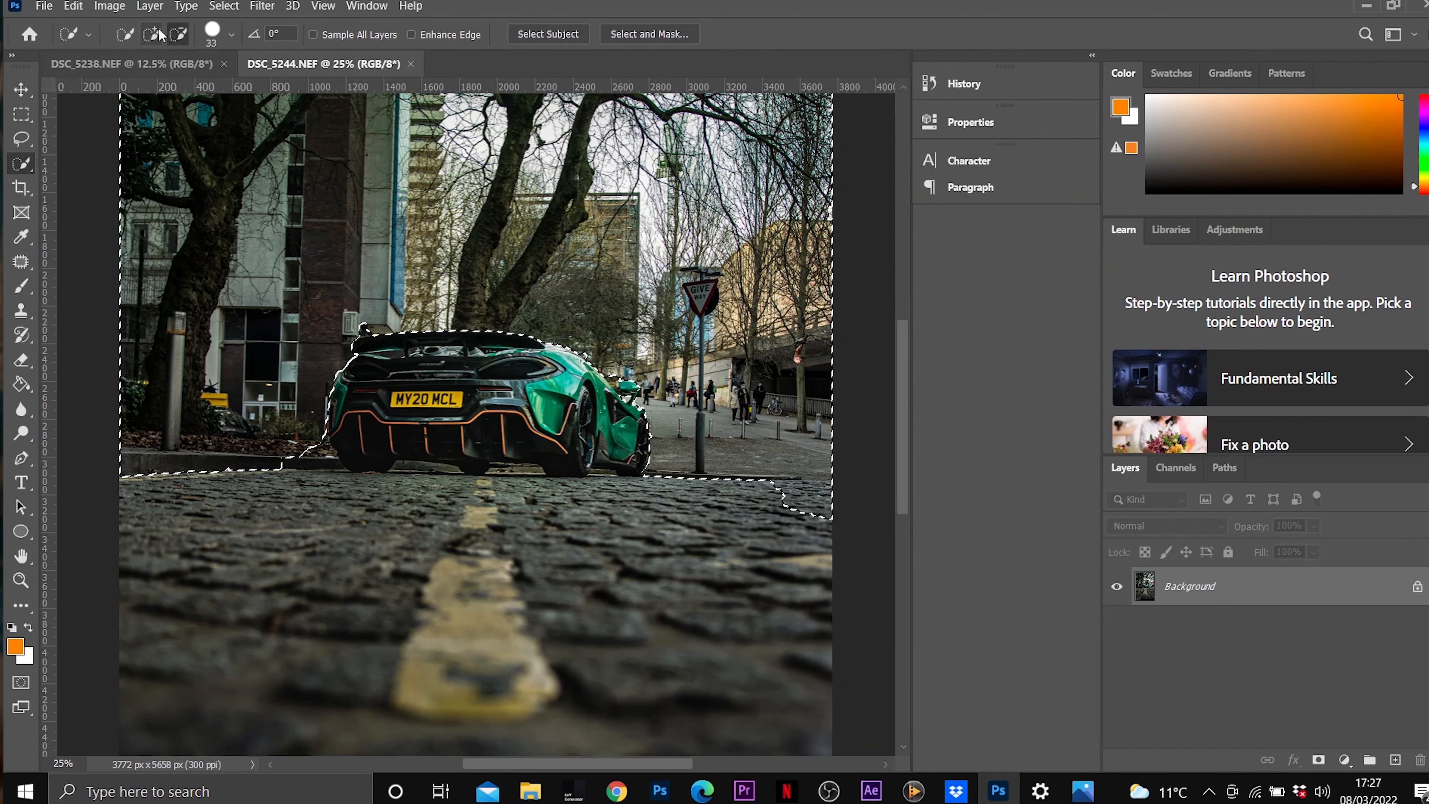
{"action": "left_click", "coordinate": [179, 34]}
{"action": "left_click", "coordinate": [378, 309]}
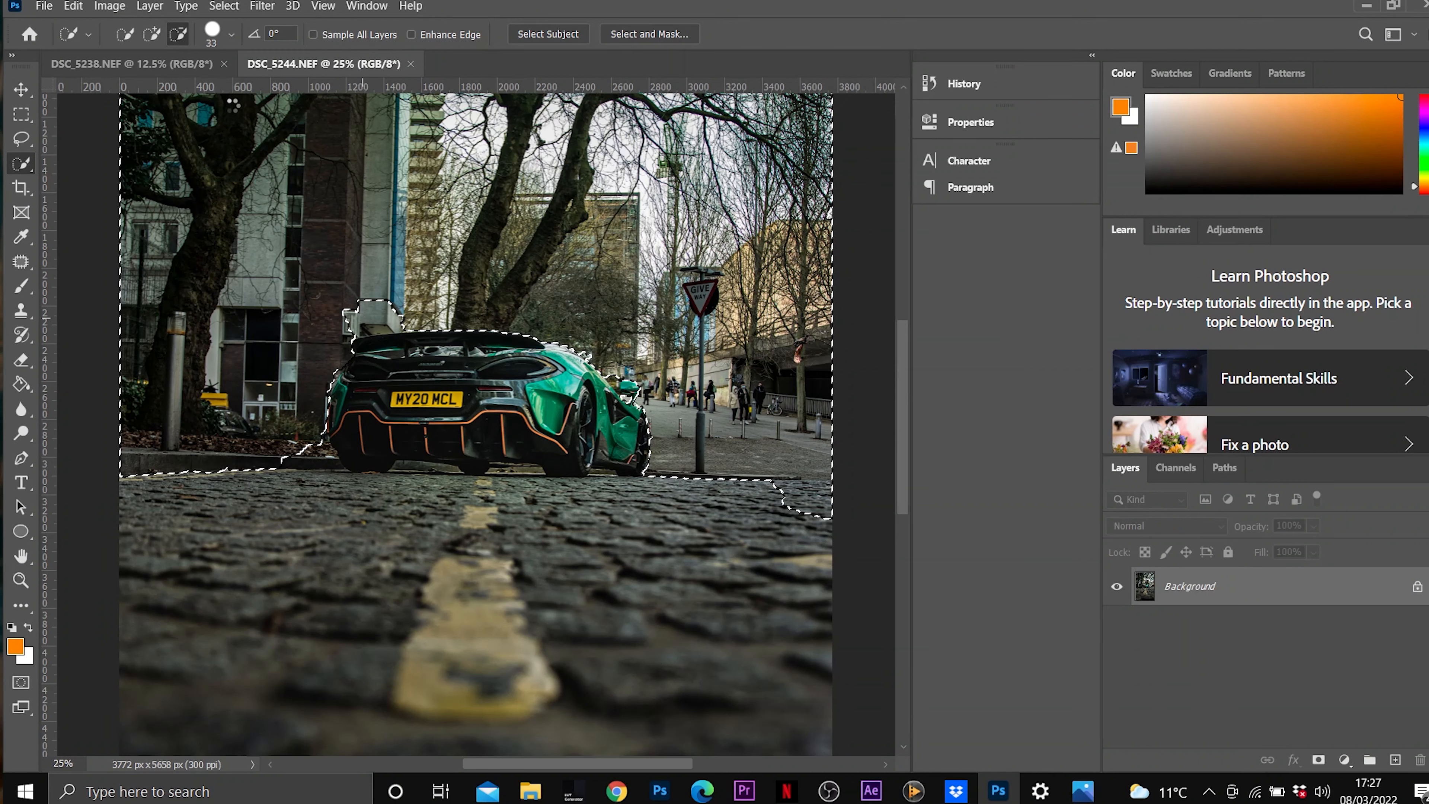
{"action": "left_click", "coordinate": [157, 37]}
{"action": "mouse_move", "coordinate": [353, 322]}
{"action": "left_mouse_down"}
{"action": "mouse_move", "coordinate": [389, 323]}
{"action": "mouse_move", "coordinate": [367, 327]}
{"action": "left_mouse_up"}
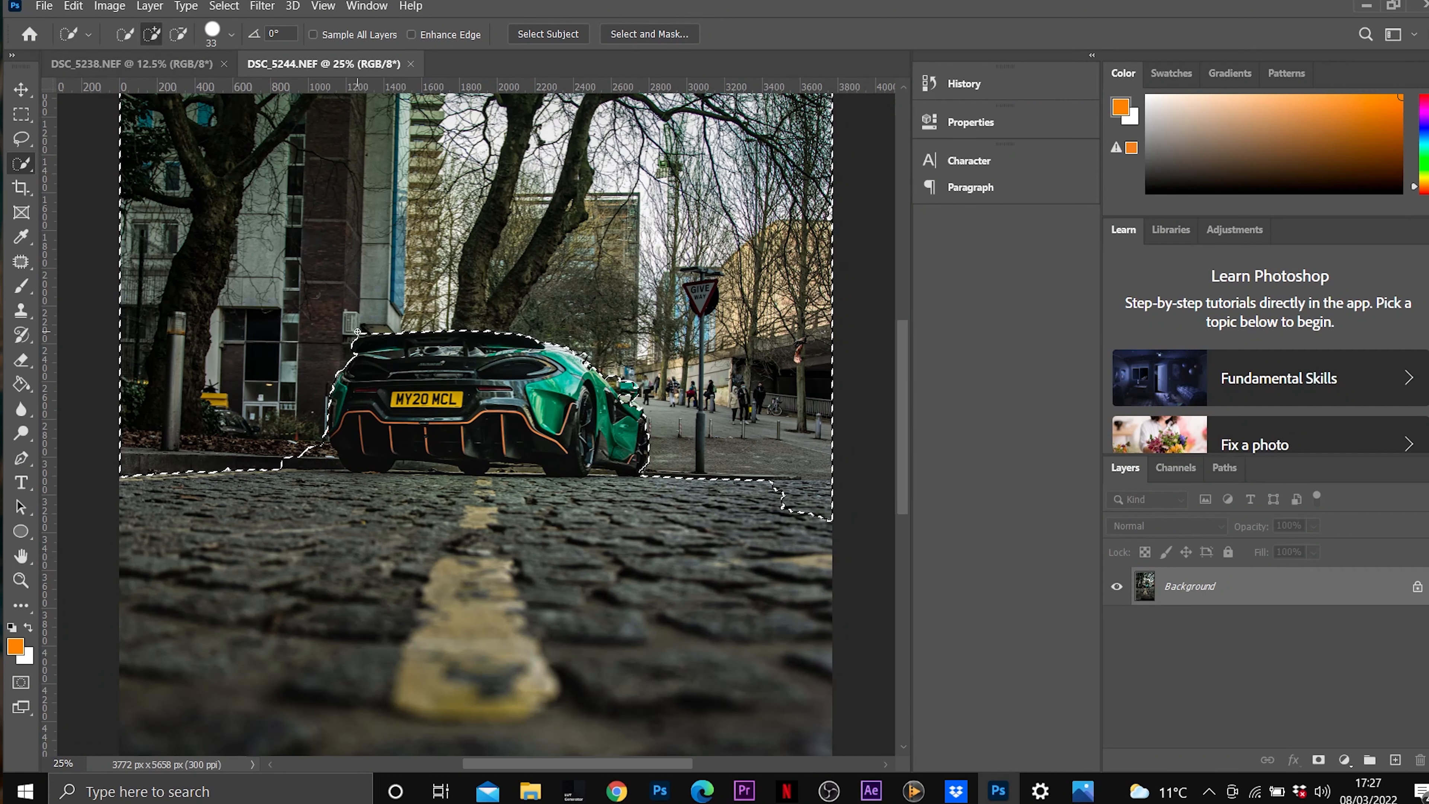
Add the kerb beside the car's left wheel to the selection and remove the cobbles at the photo's right edge.
{"action": "left_click_drag", "start_coordinate": [304, 461], "coordinate": [333, 466]}
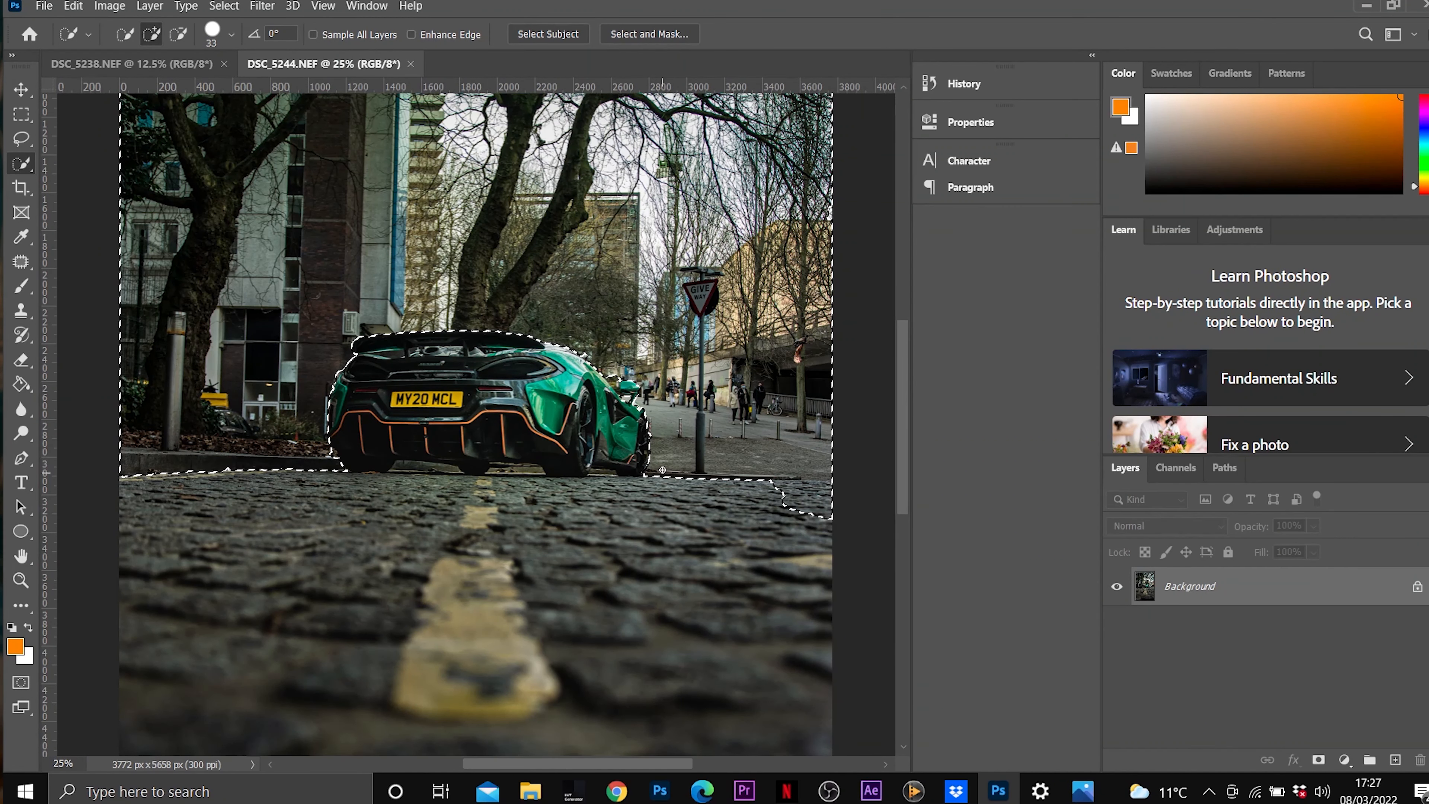
{"action": "left_click", "coordinate": [177, 36]}
{"action": "key", "text": "ctrl+minus"}
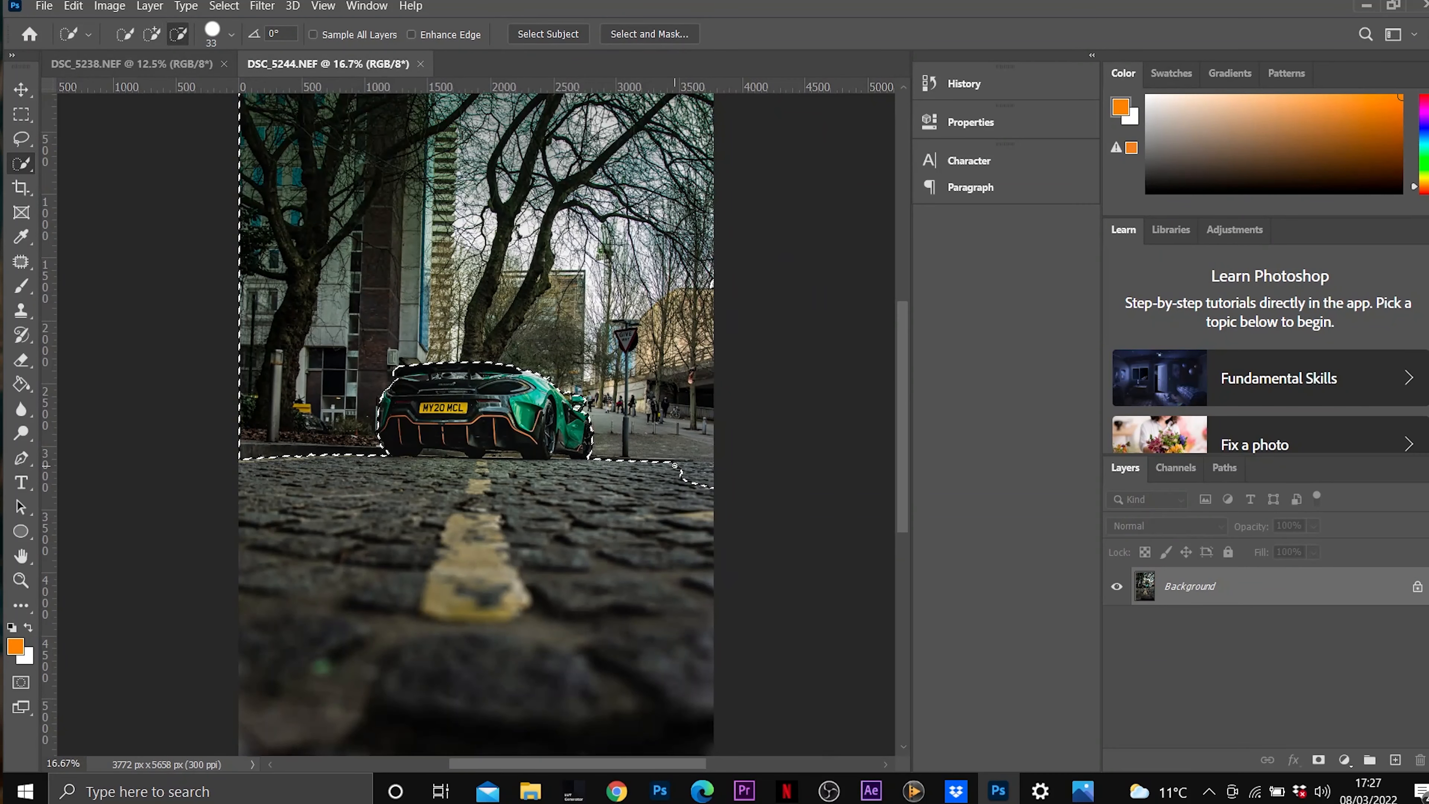
{"action": "left_click", "coordinate": [717, 476]}
Apply a Motion Blur to the selected background with an angle of -7° and a distance of 82 pixels.
{"action": "left_click", "coordinate": [262, 5]}
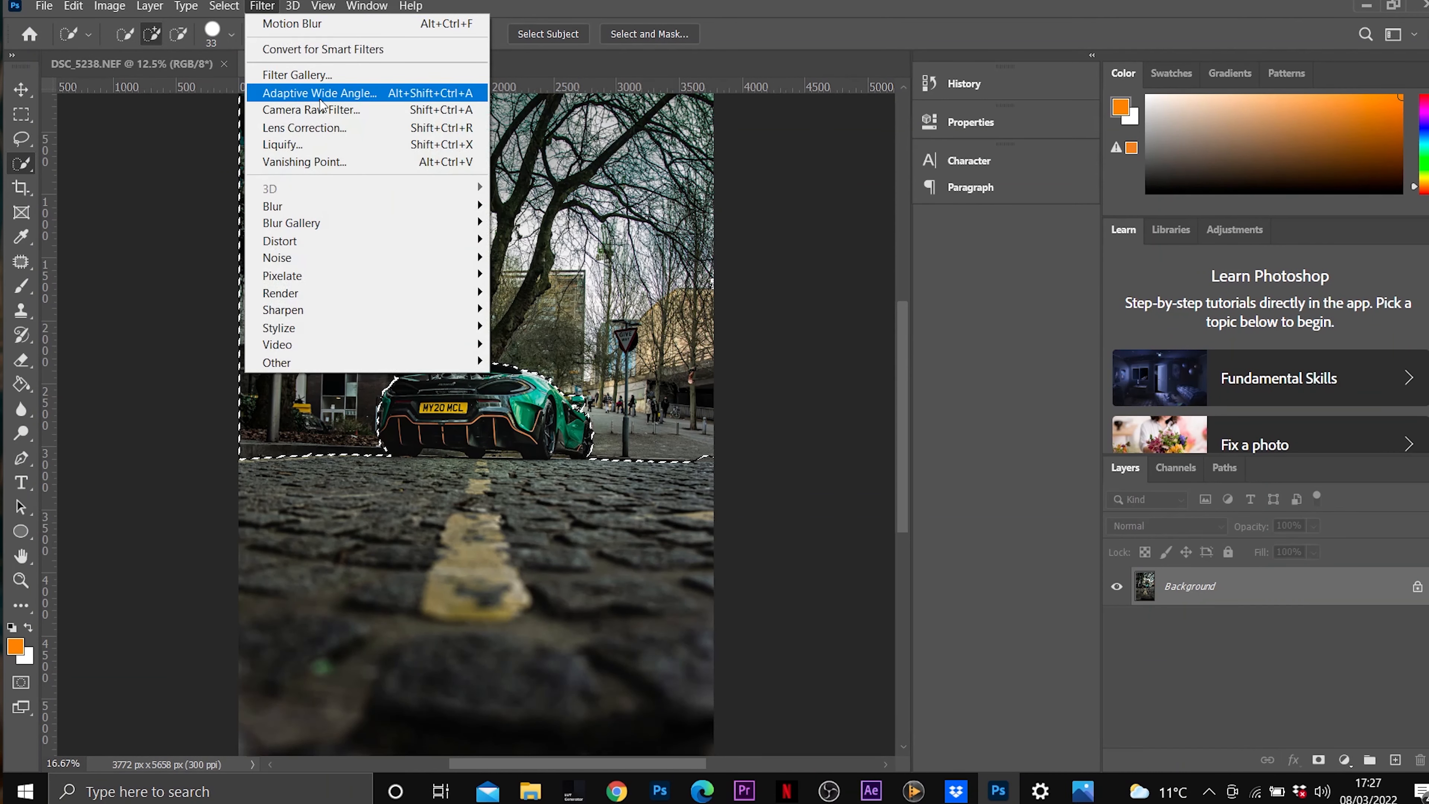
{"action": "mouse_move", "coordinate": [437, 204]}
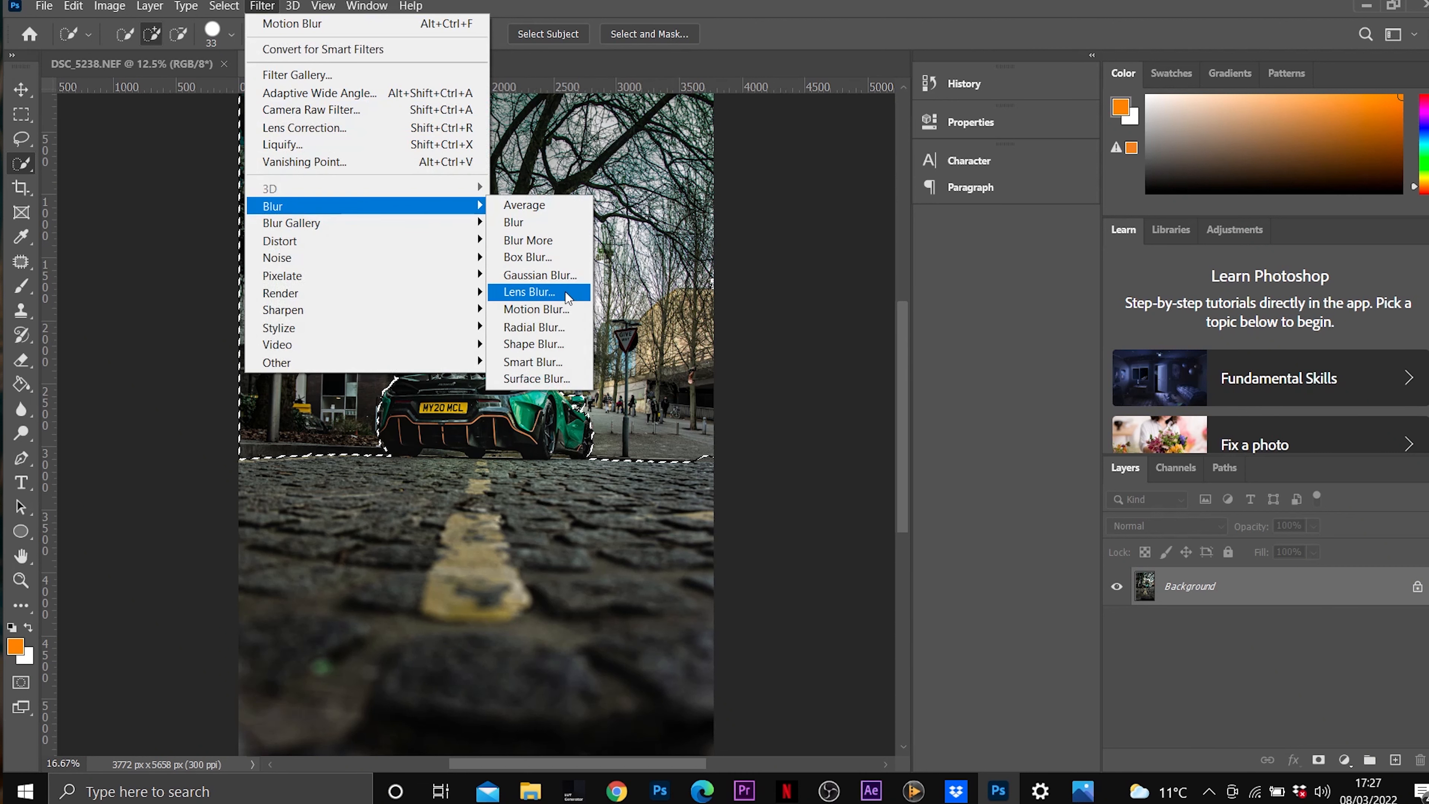
{"action": "left_click", "coordinate": [569, 309]}
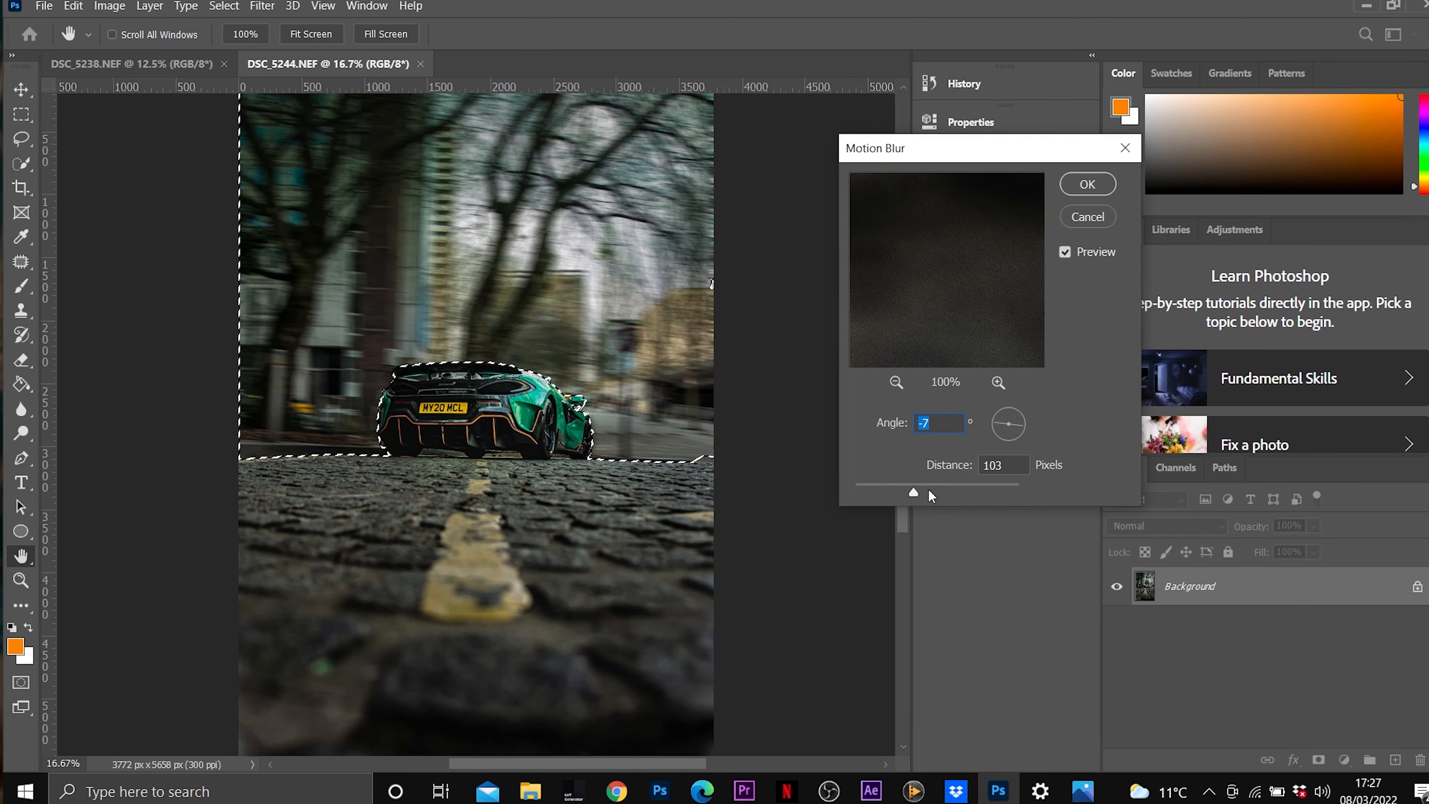
{"action": "left_click", "coordinate": [907, 492]}
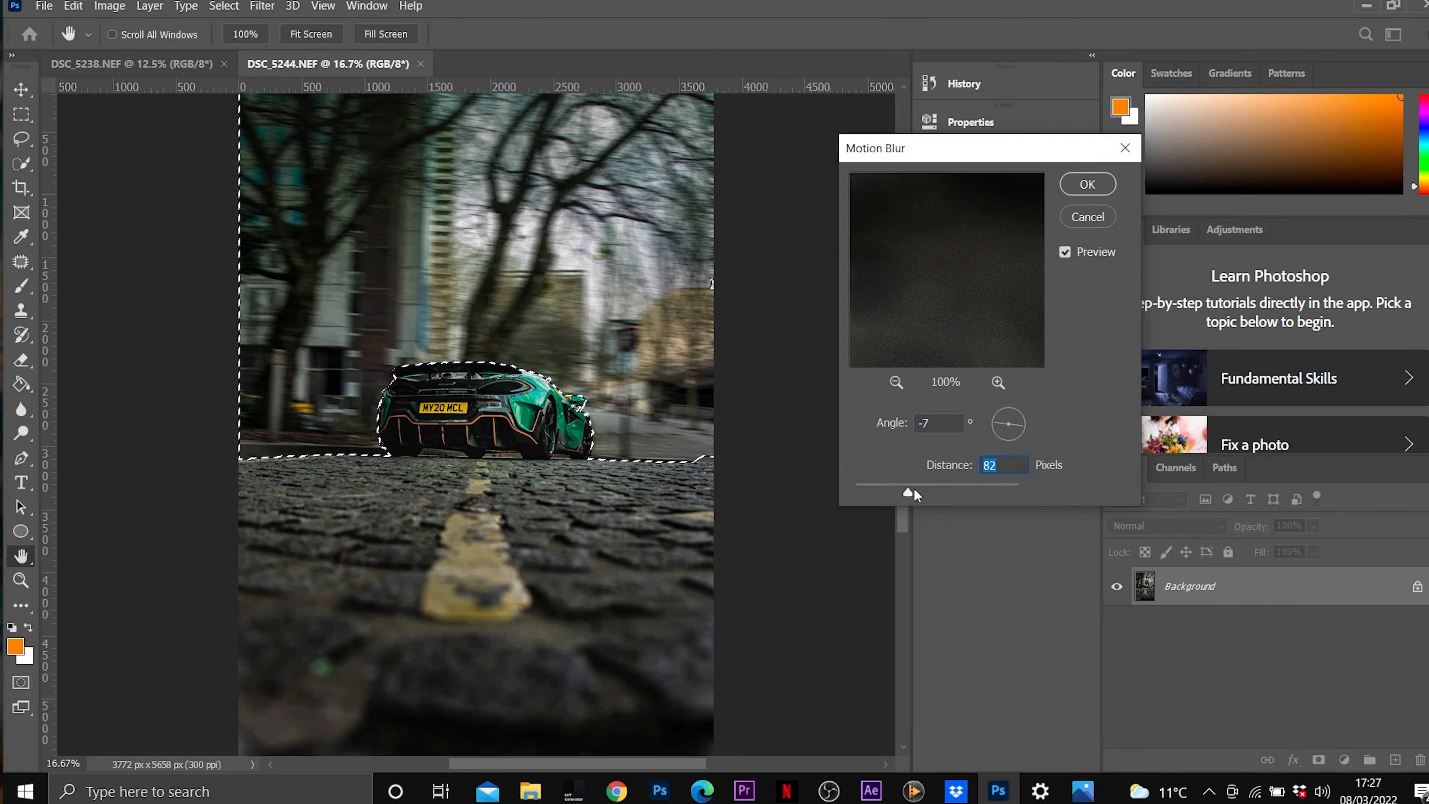
{"action": "left_click", "coordinate": [1088, 184]}
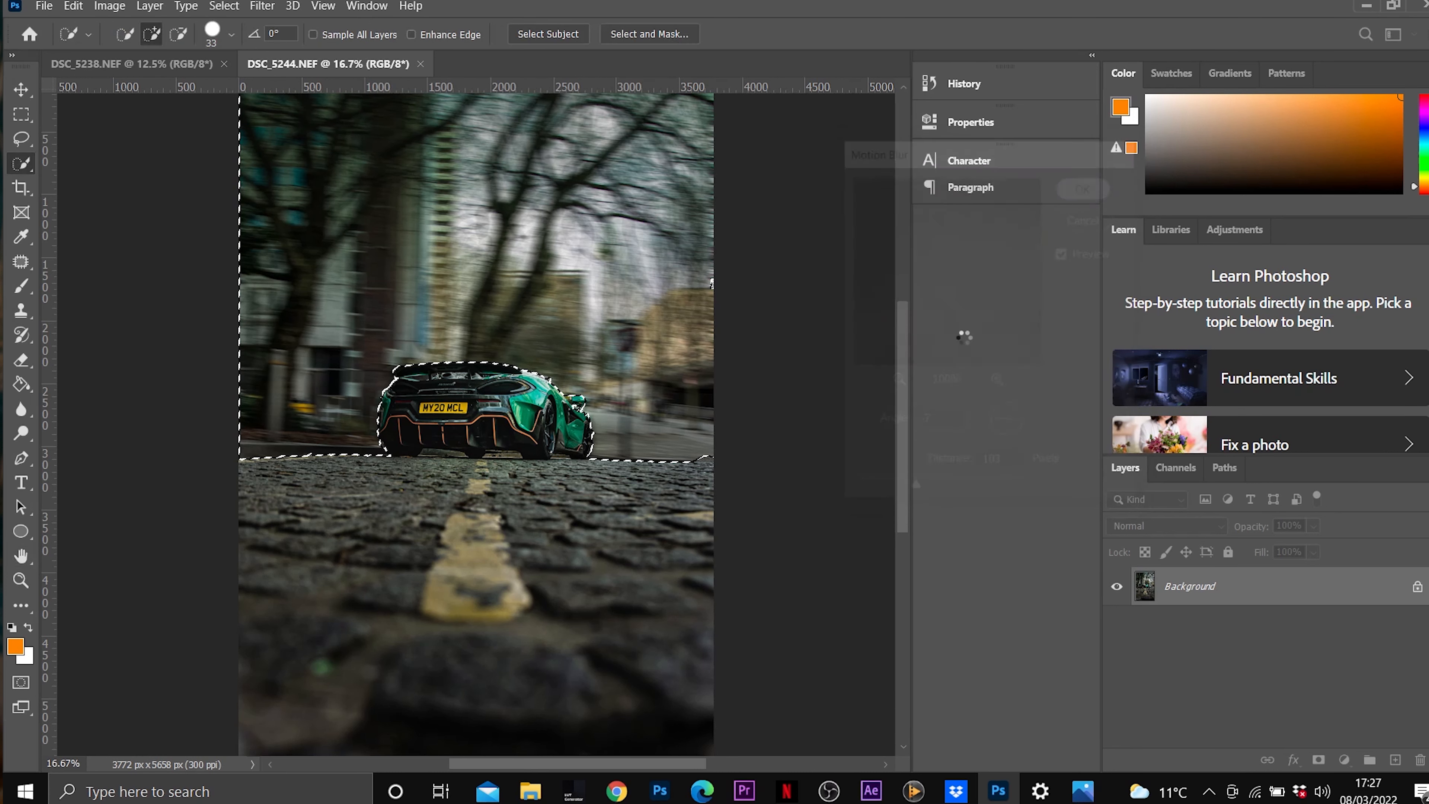
Switch to the Lasso tool and deselect the blurred background.
{"action": "left_click", "coordinate": [23, 139]}
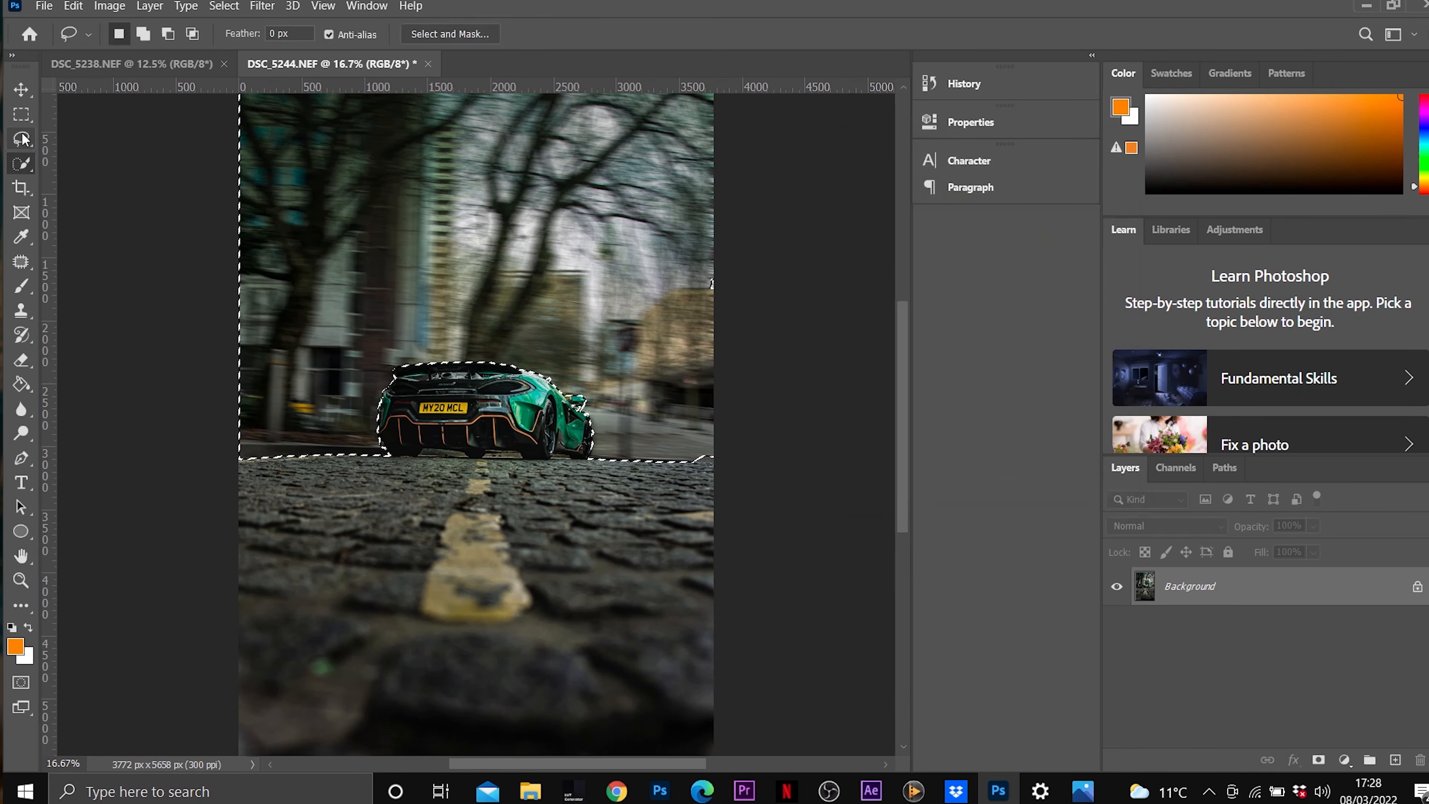
{"action": "key", "text": "ctrl+d"}
{"action": "key", "text": "ctrl+minus"}
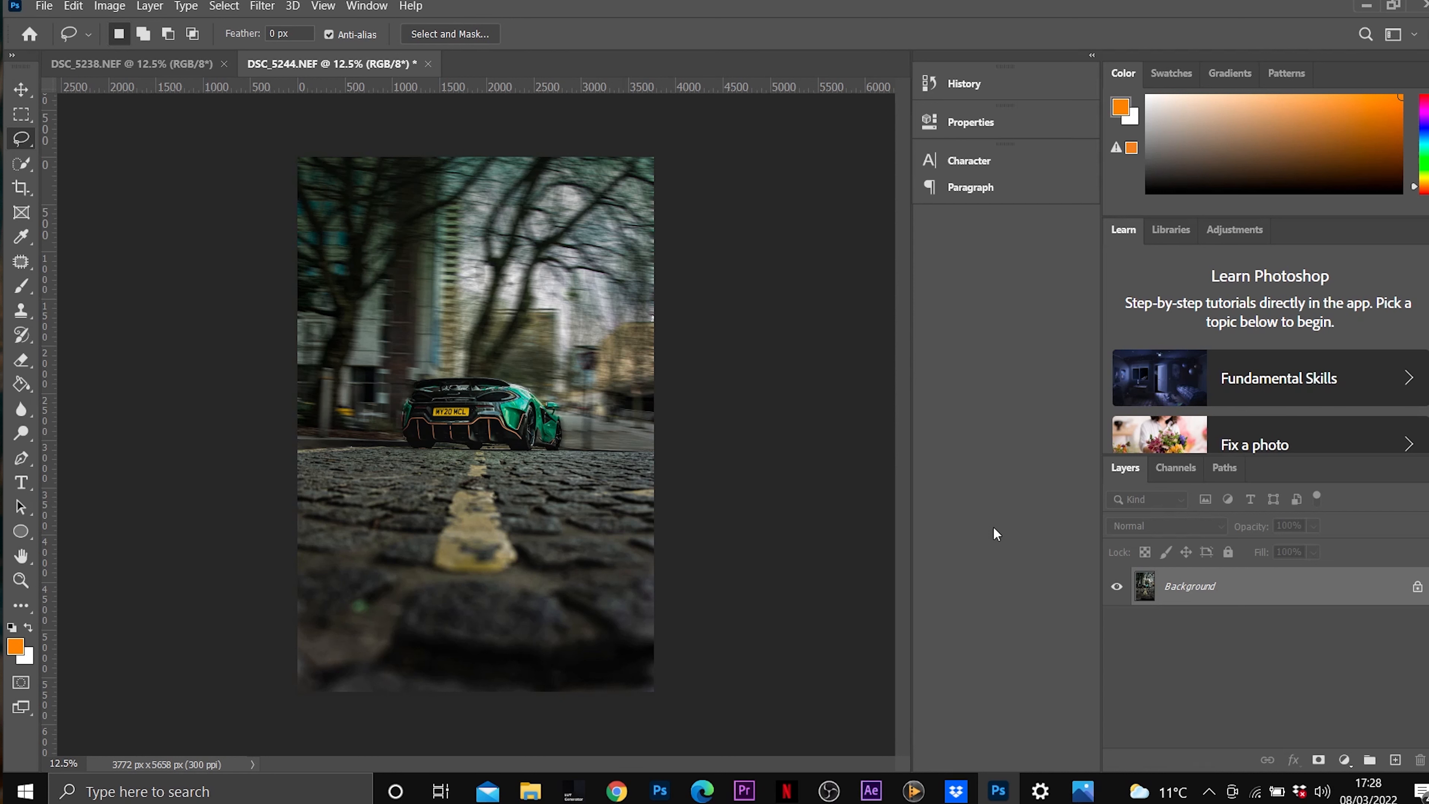
Add a Color Lookup adjustment layer above the photo with the 3D LUT "new t and o.cube" and set its fill to 60%.
{"action": "left_click", "coordinate": [1344, 759]}
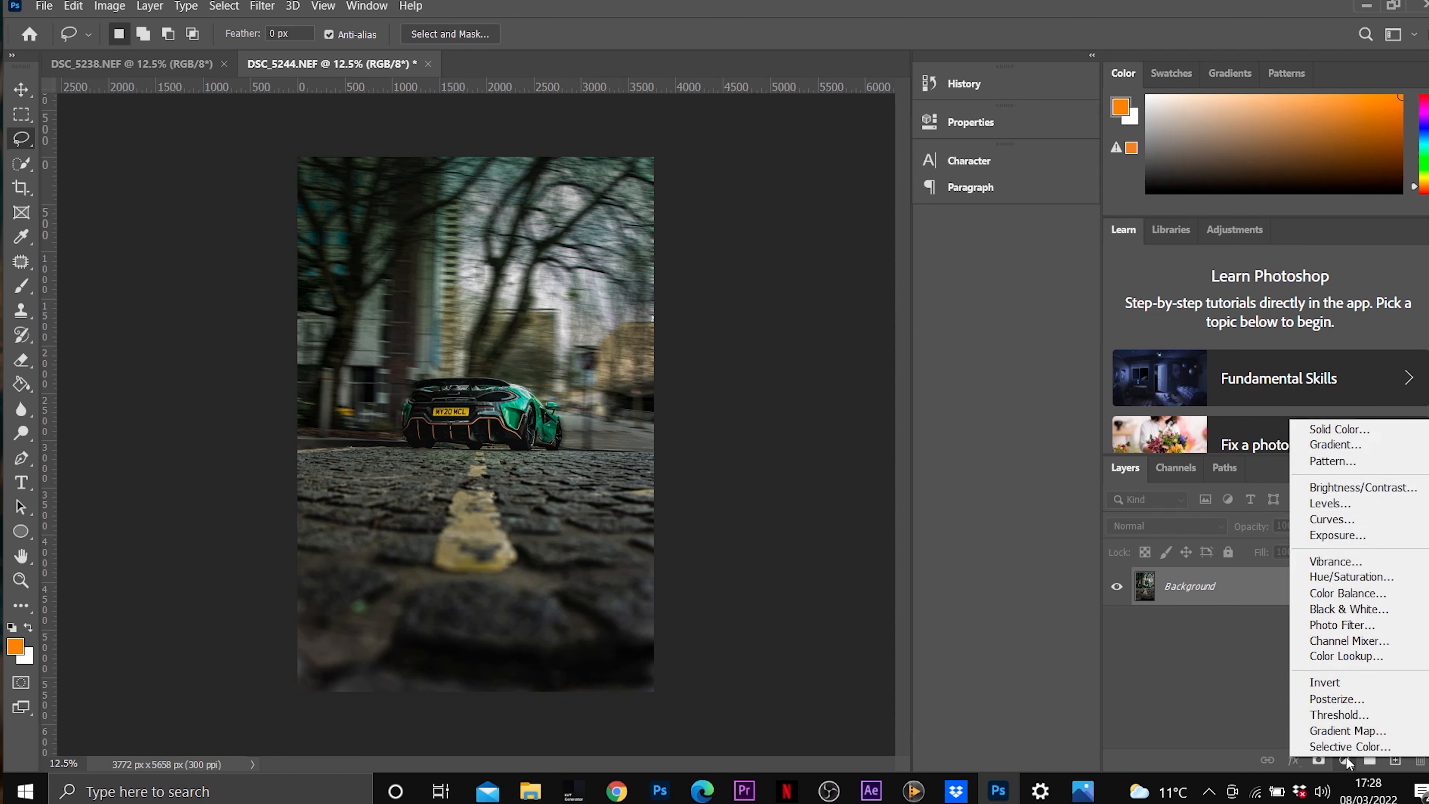
{"action": "left_click", "coordinate": [1383, 658]}
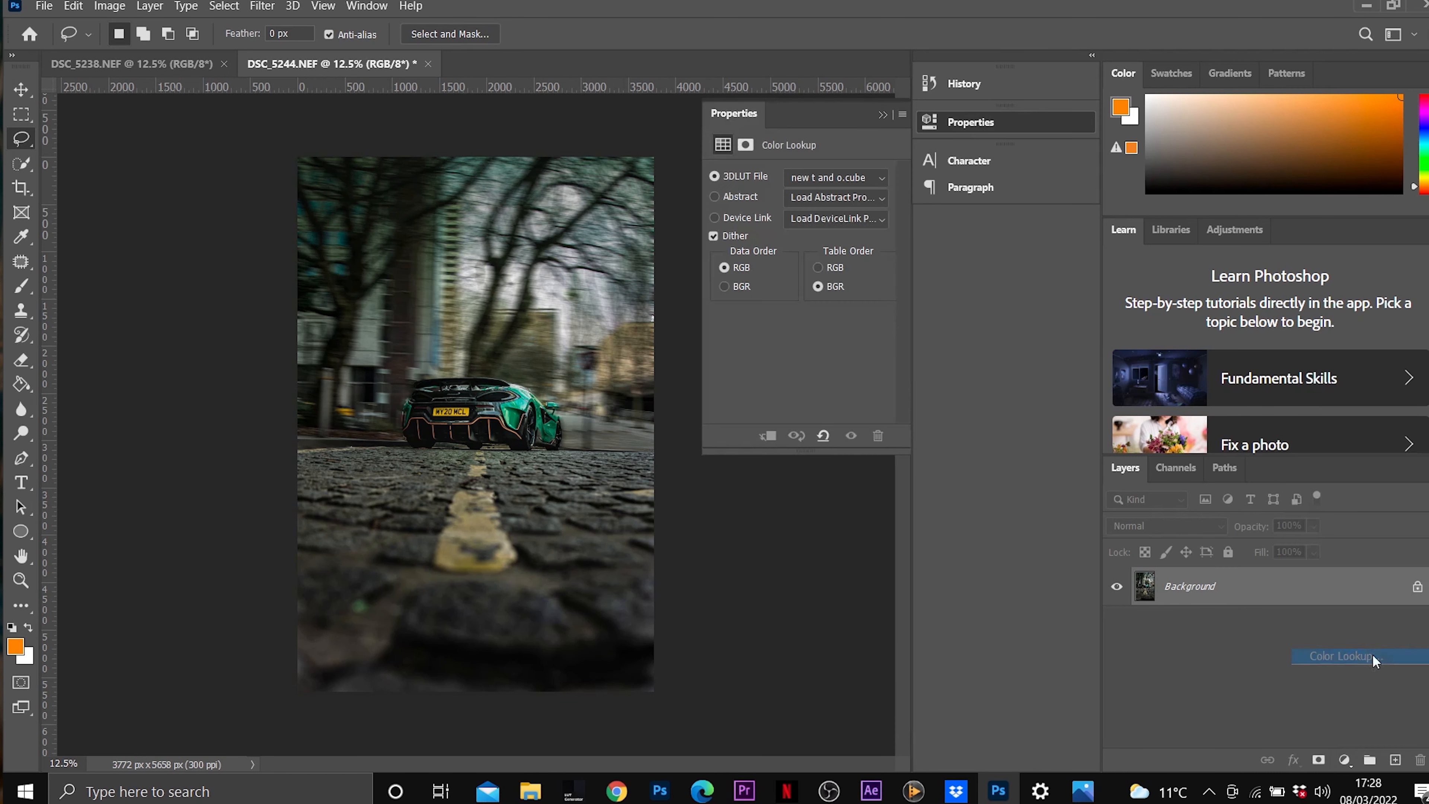
{"action": "left_click", "coordinate": [857, 178]}
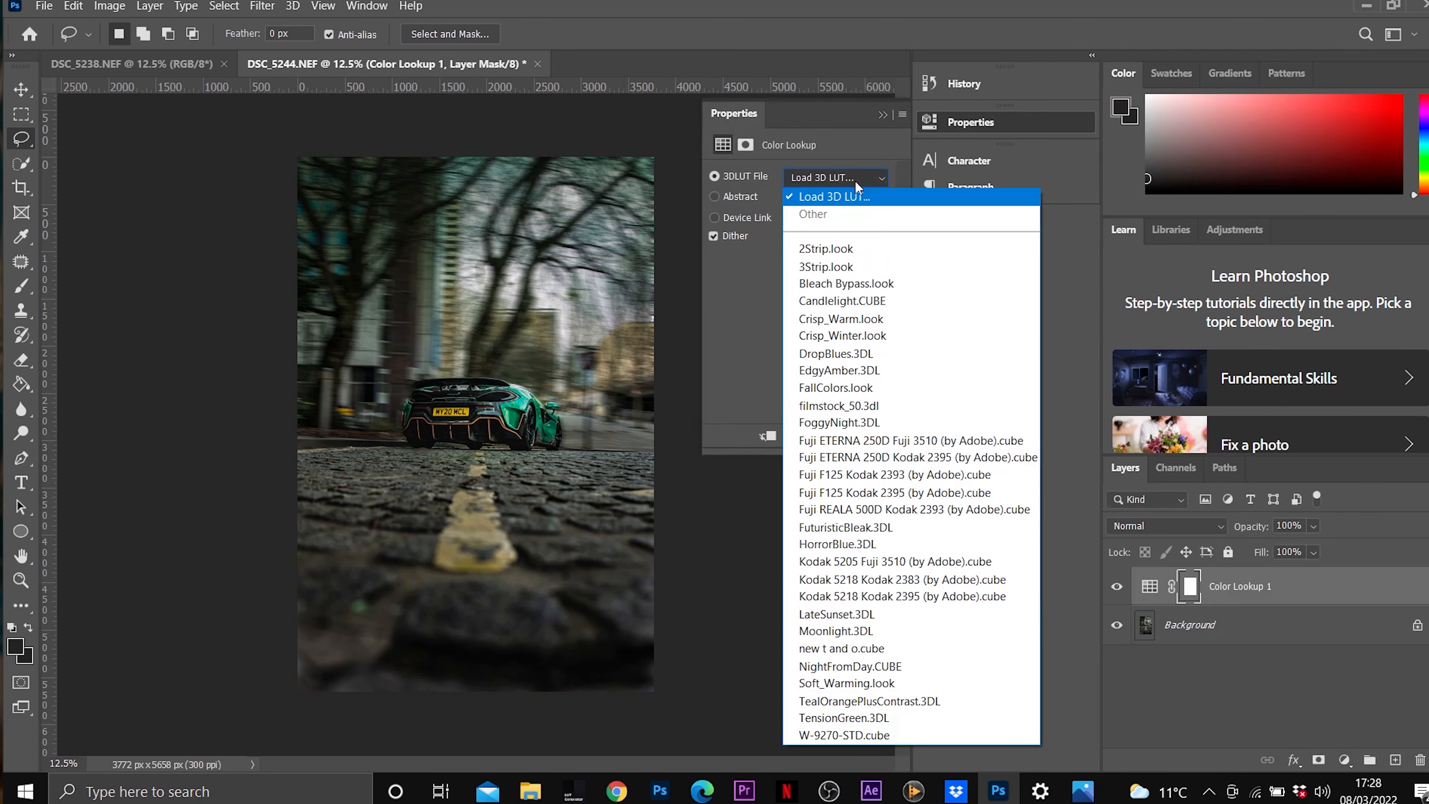
{"action": "left_click", "coordinate": [918, 650]}
{"action": "left_click", "coordinate": [1313, 554]}
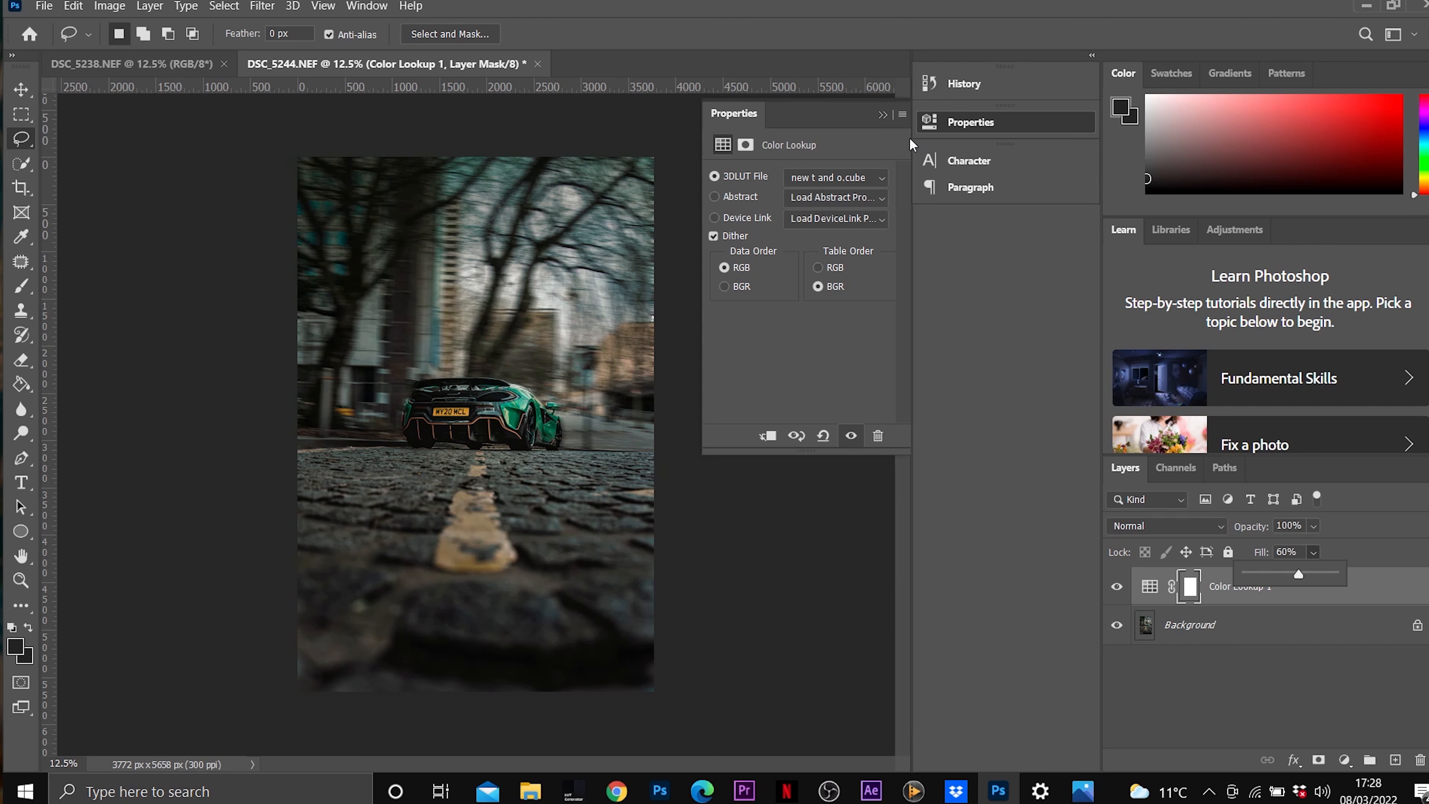
{"action": "left_click", "coordinate": [881, 114]}
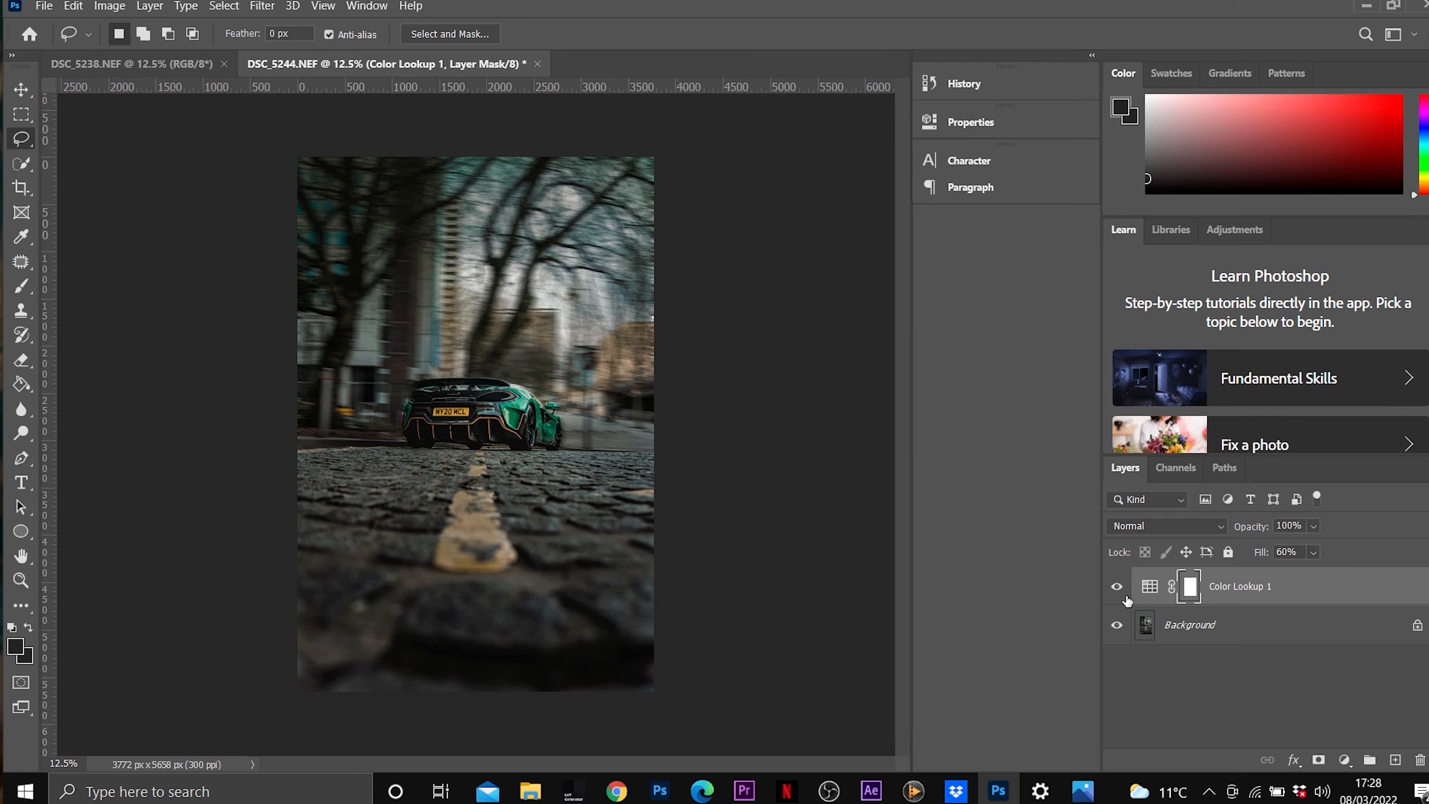